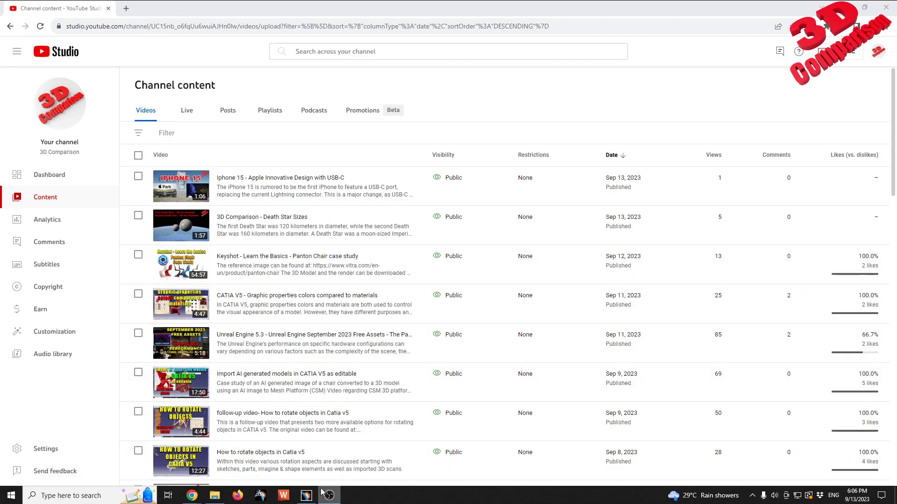
- Open Panton_step_export from the L1 folder in CATIA and orbit the imported red chair
{"action": "left_click", "coordinate": [306, 495]}
{"action": "left_click", "coordinate": [214, 495]}
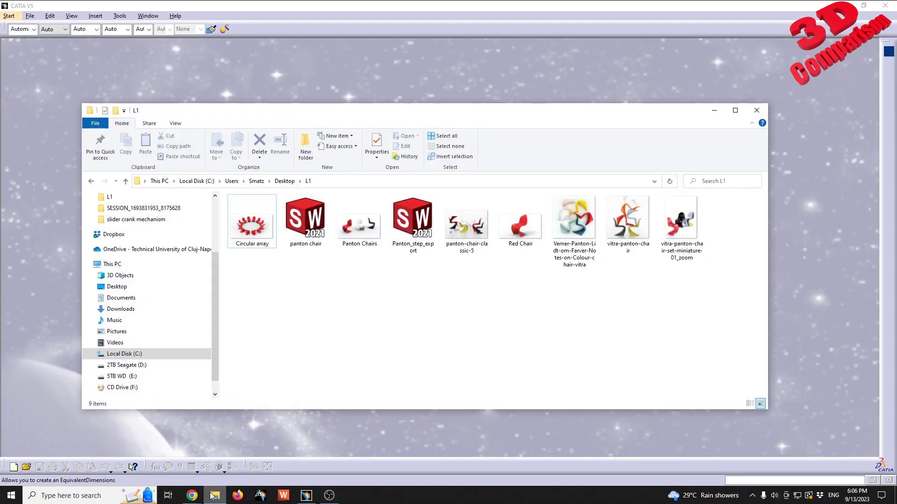
{"action": "double_click", "coordinate": [425, 252]}
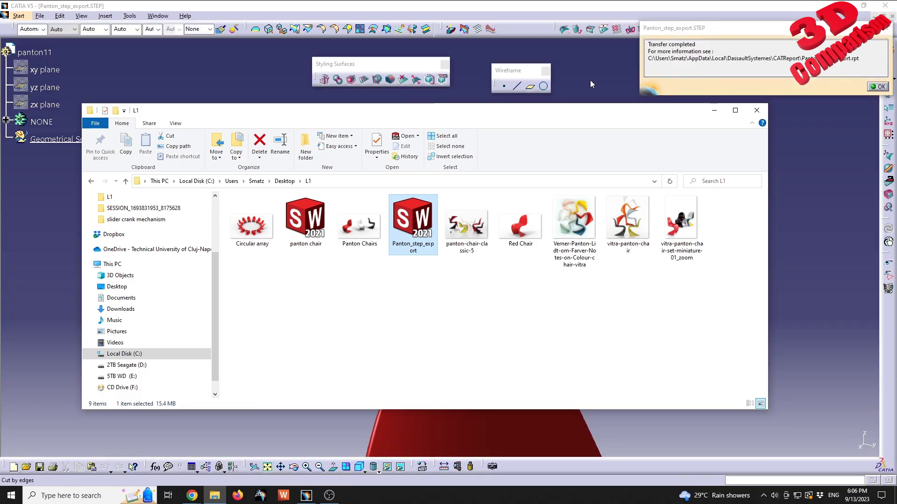
{"action": "left_click", "coordinate": [590, 84]}
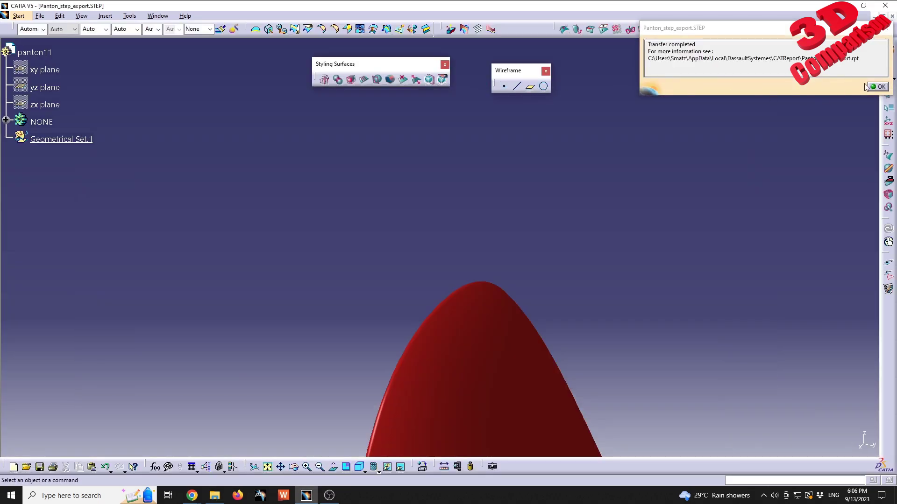
{"action": "left_click", "coordinate": [877, 87]}
{"action": "middle_click_drag", "start_coordinate": [806, 141], "coordinate": [608, 183]}
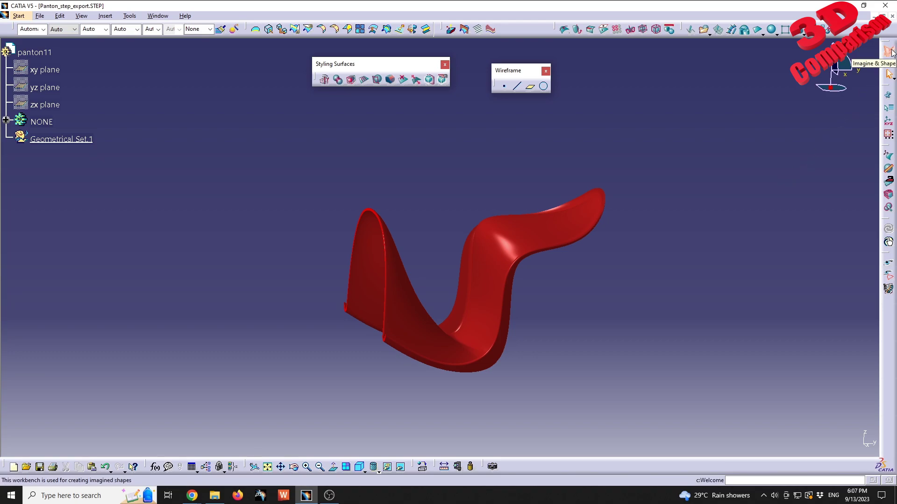
- Switch the chair file into a Mechanical Design workbench
{"action": "left_click", "coordinate": [25, 16]}
{"action": "mouse_move", "coordinate": [36, 39]}
{"action": "left_click", "coordinate": [154, 39]}
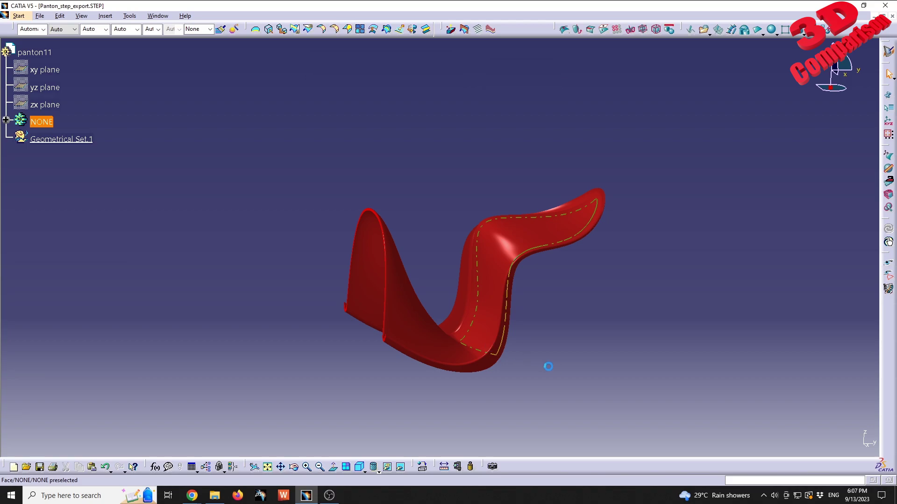
- Preview the chair in the Photo Studio rendered scene, pan and orbit it, then close the preview
{"action": "left_click", "coordinate": [495, 472]}
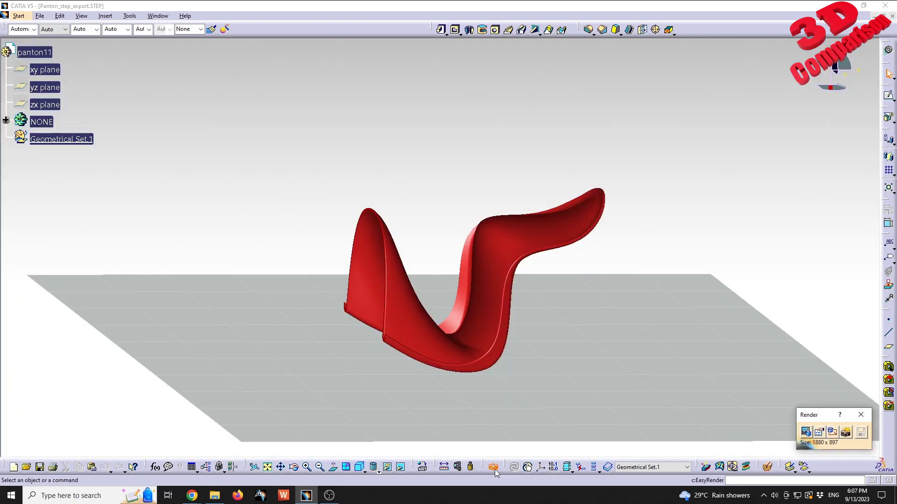
{"action": "middle_click_drag", "start_coordinate": [548, 324], "coordinate": [419, 298]}
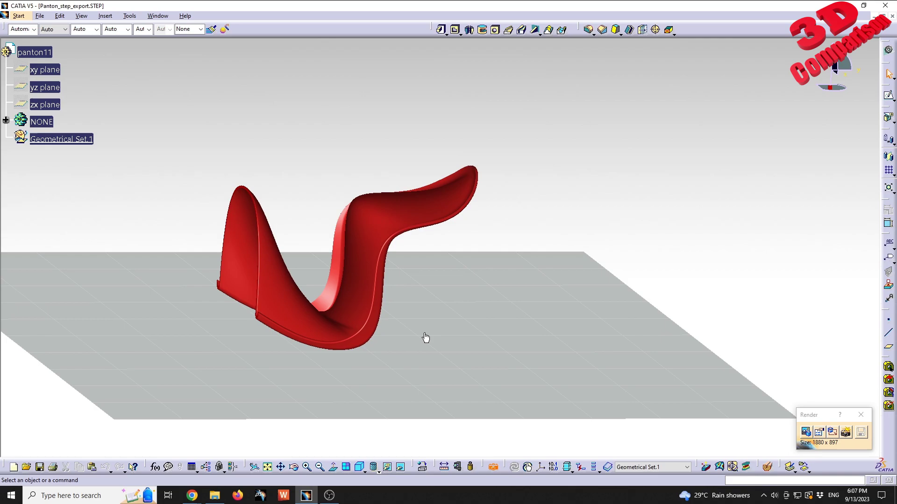
{"action": "middle_click_drag", "start_coordinate": [522, 270], "coordinate": [341, 267]}
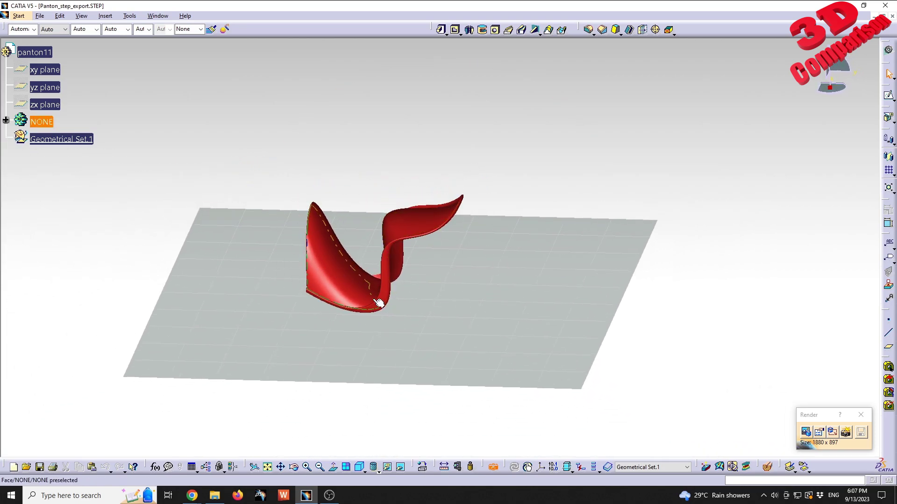
{"action": "middle_click_drag", "start_coordinate": [363, 259], "coordinate": [498, 257]}
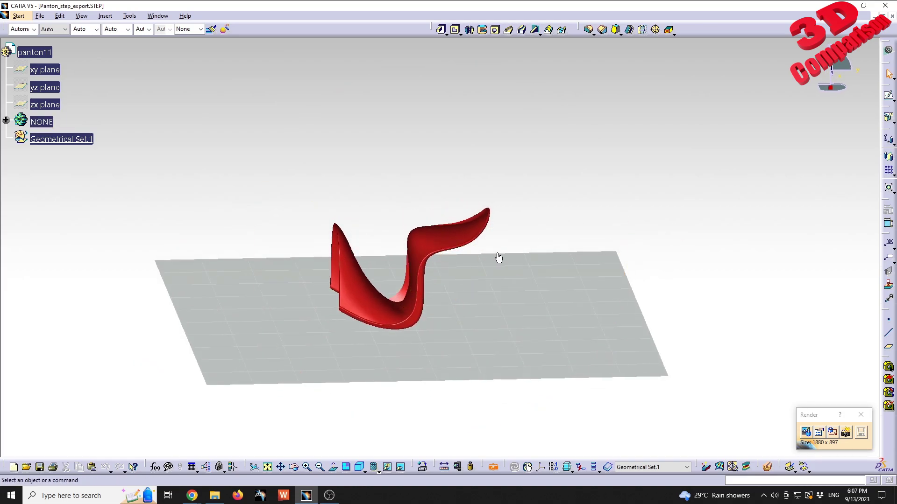
{"action": "left_click", "coordinate": [860, 415]}
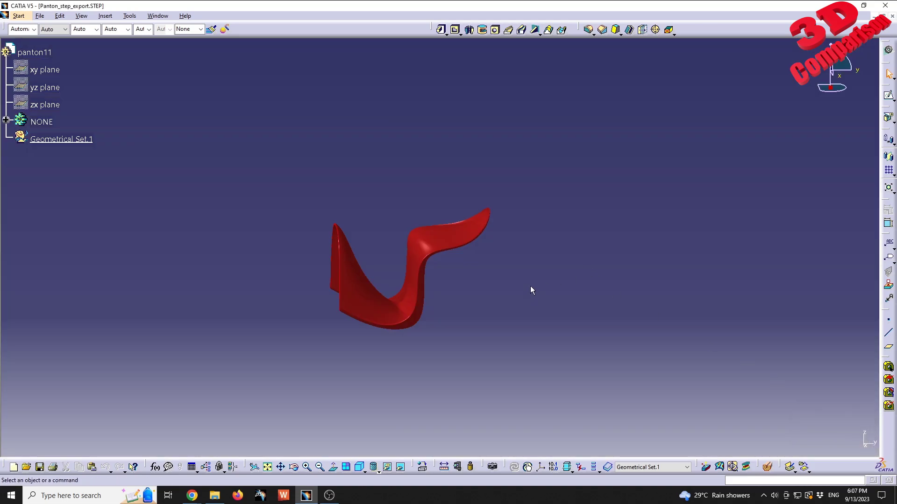
- Snap the compass automatically onto the chair's NONE body
{"action": "left_click", "coordinate": [7, 120]}
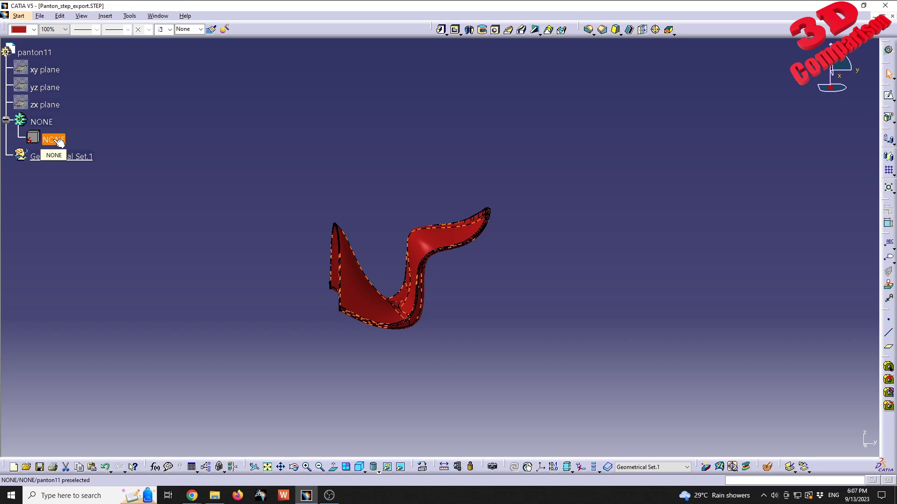
{"action": "left_click", "coordinate": [58, 140]}
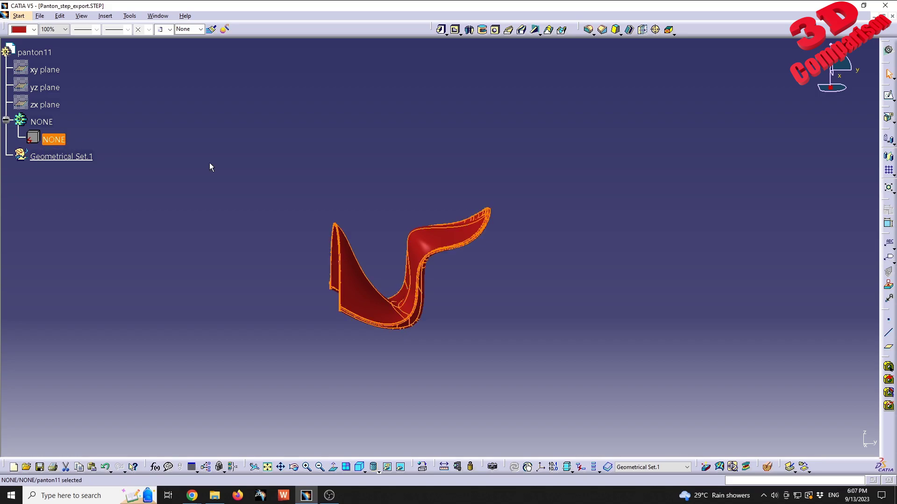
{"action": "right_click", "coordinate": [830, 87]}
{"action": "left_click", "coordinate": [790, 181]}
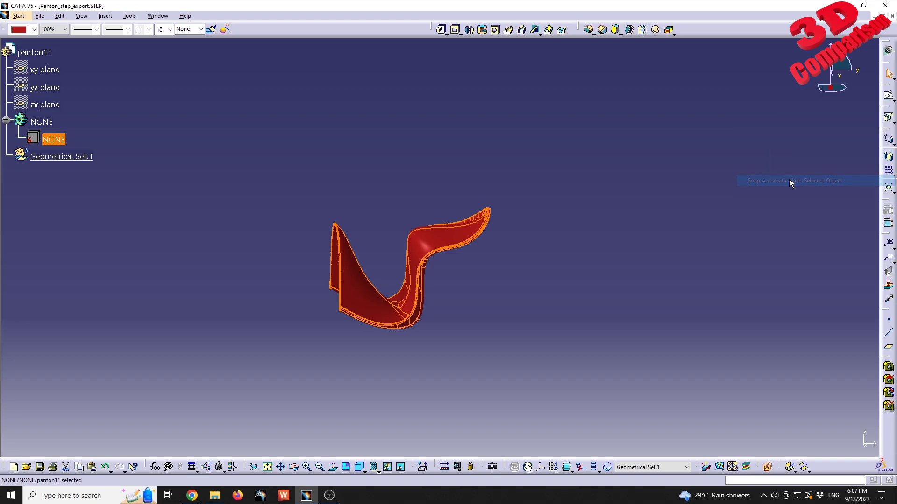
{"action": "left_click", "coordinate": [62, 141]}
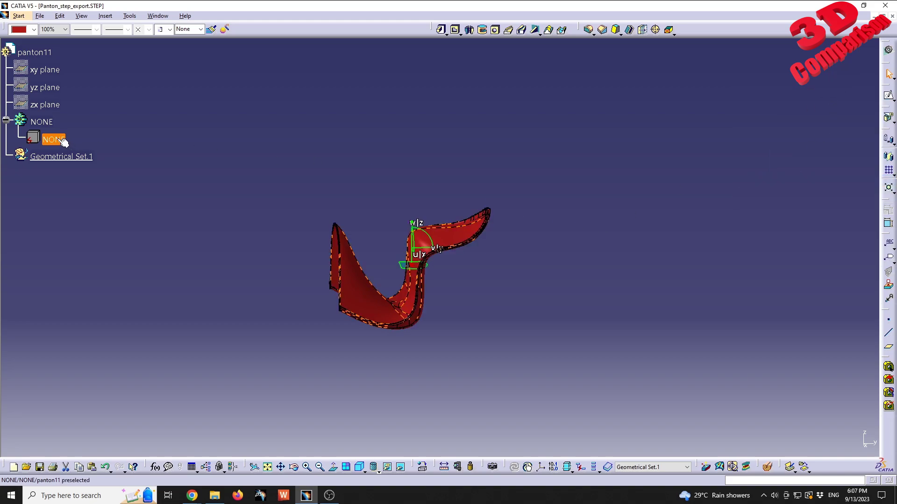
{"action": "left_click", "coordinate": [64, 141]}
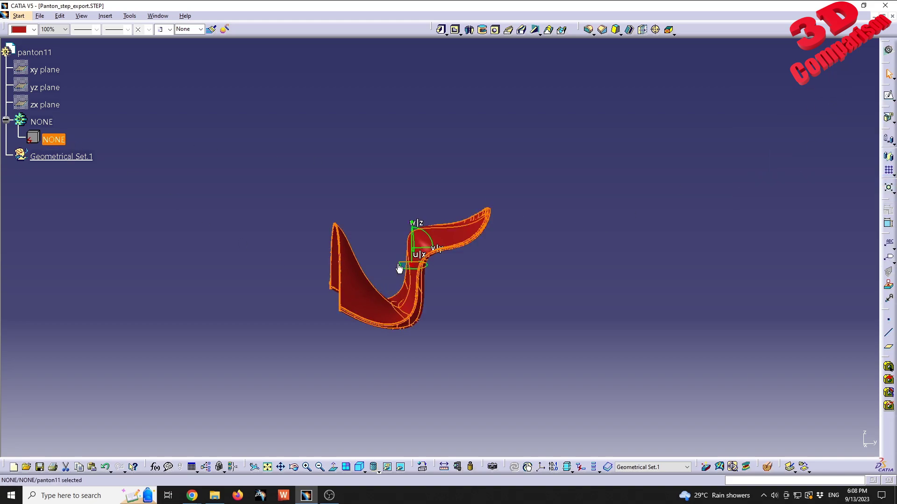
- Rotate the chair body 90° about X through the compass parameters and reset the compass
{"action": "right_click", "coordinate": [410, 263]}
{"action": "left_click", "coordinate": [453, 373]}
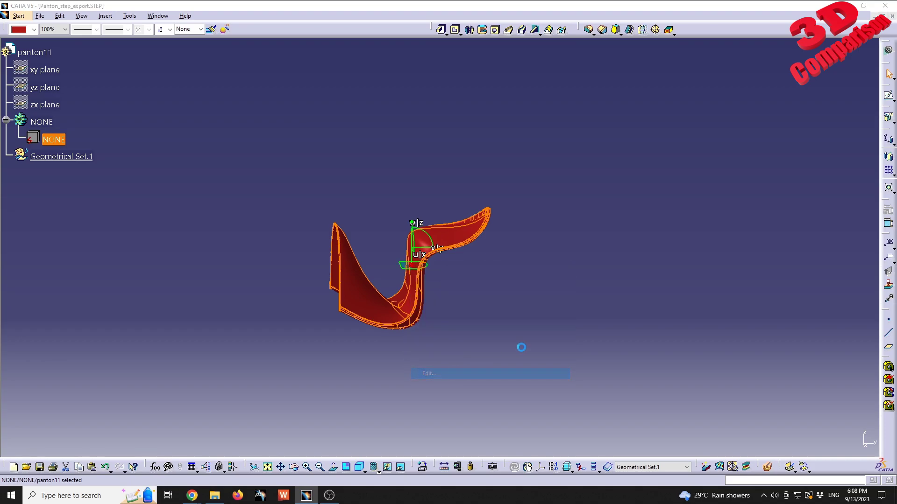
{"action": "left_click", "coordinate": [742, 243]}
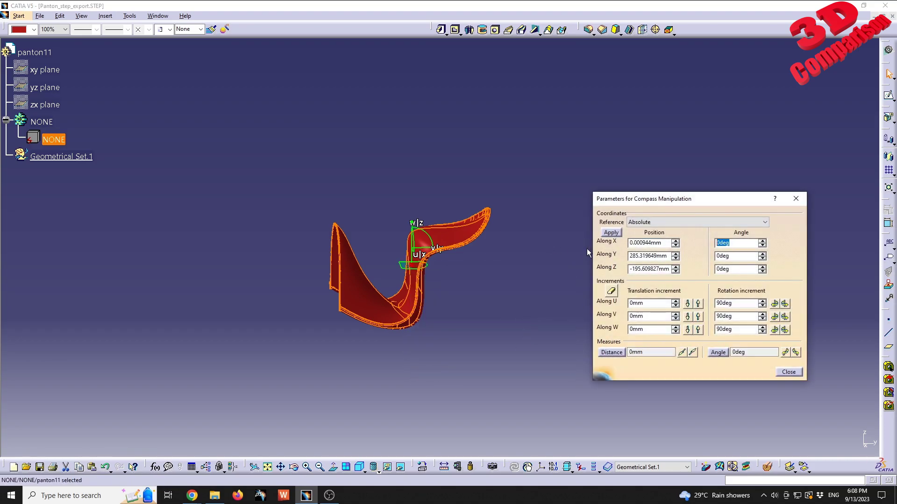
{"action": "type", "text": "90"}
{"action": "left_click", "coordinate": [611, 232]}
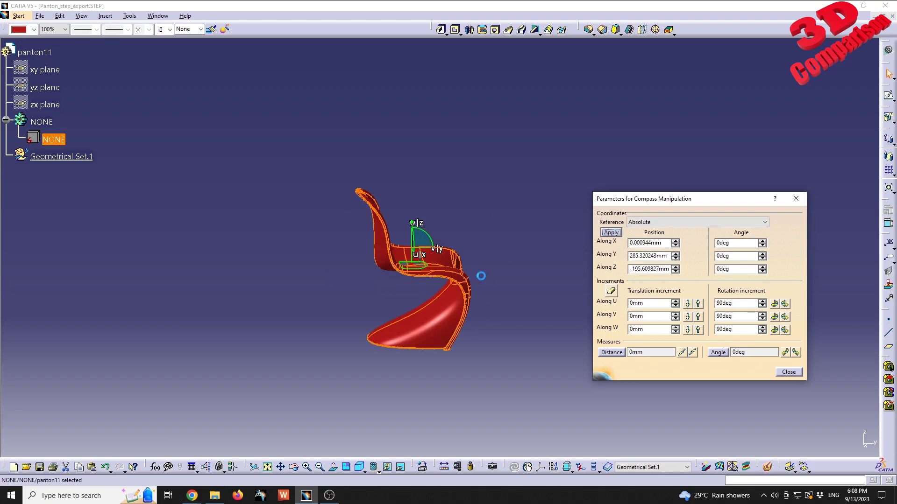
{"action": "left_click", "coordinate": [788, 372]}
{"action": "left_click_drag", "start_coordinate": [409, 267], "coordinate": [668, 195]}
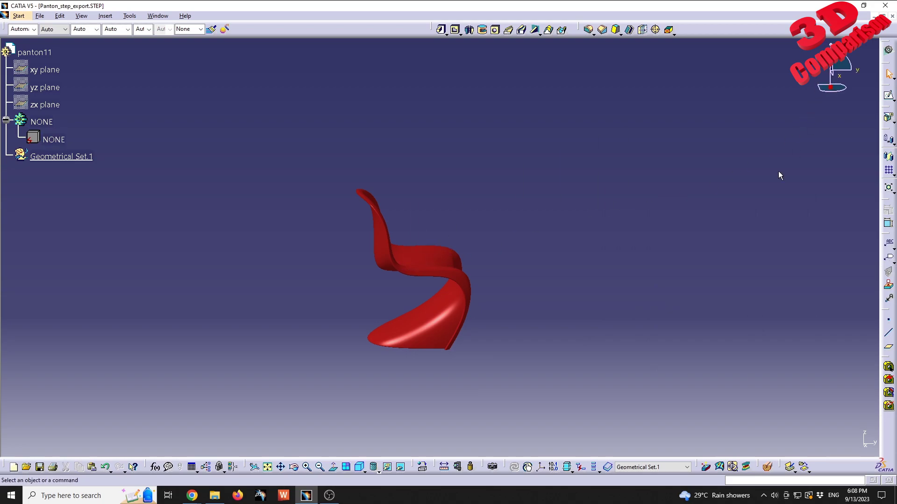
- Orbit the upright chair to face forward and view it rendered on the studio floor
{"action": "middle_click_drag", "start_coordinate": [779, 175], "coordinate": [492, 243]}
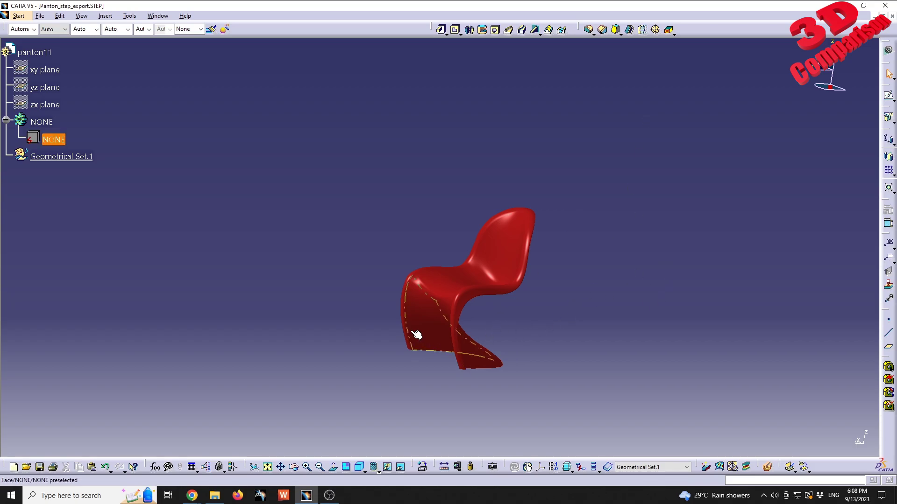
{"action": "left_click", "coordinate": [492, 467]}
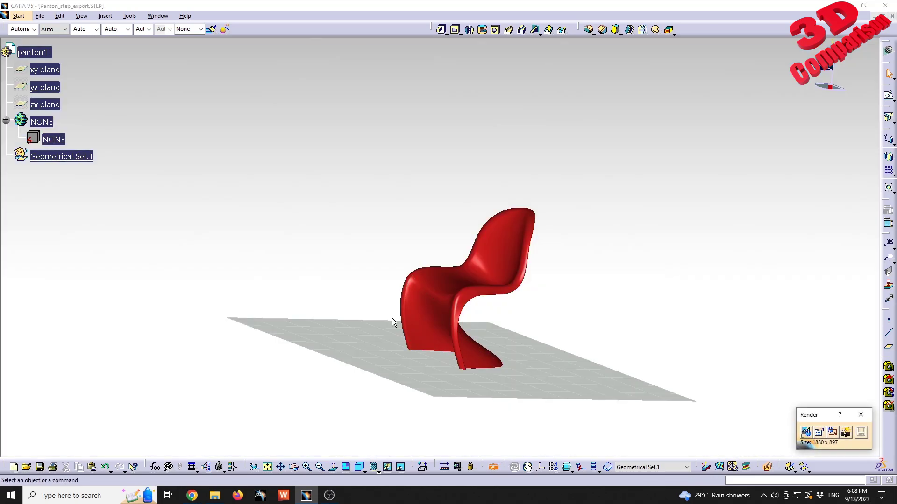
{"action": "middle_click_drag", "start_coordinate": [391, 317], "coordinate": [419, 242]}
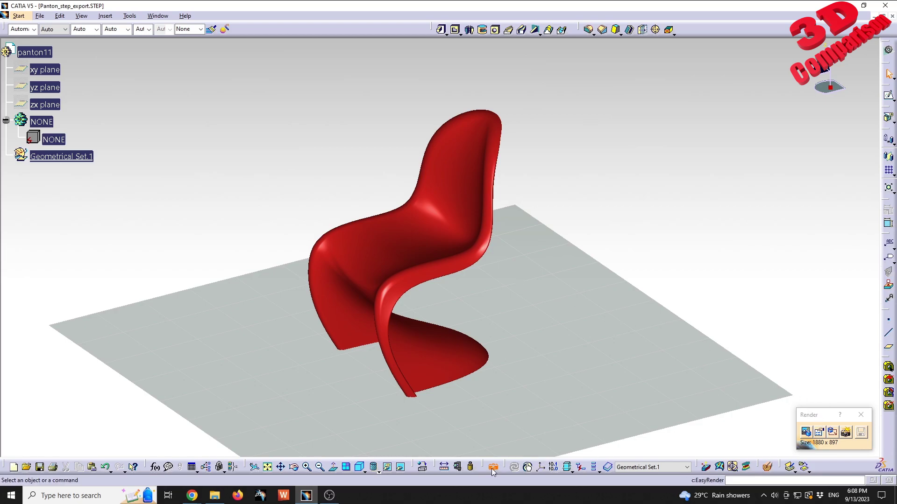
- Open the material library and colour the chair's NONE body orange
{"action": "left_click", "coordinate": [424, 469]}
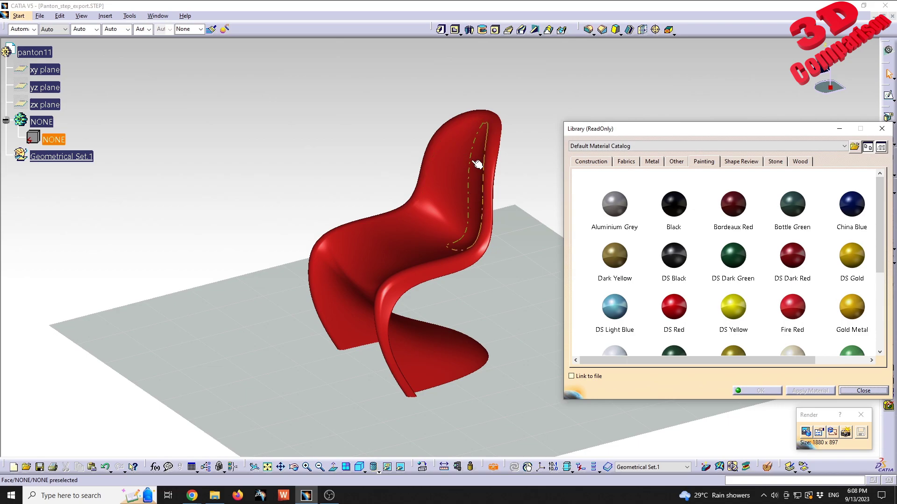
{"action": "left_click", "coordinate": [40, 53]}
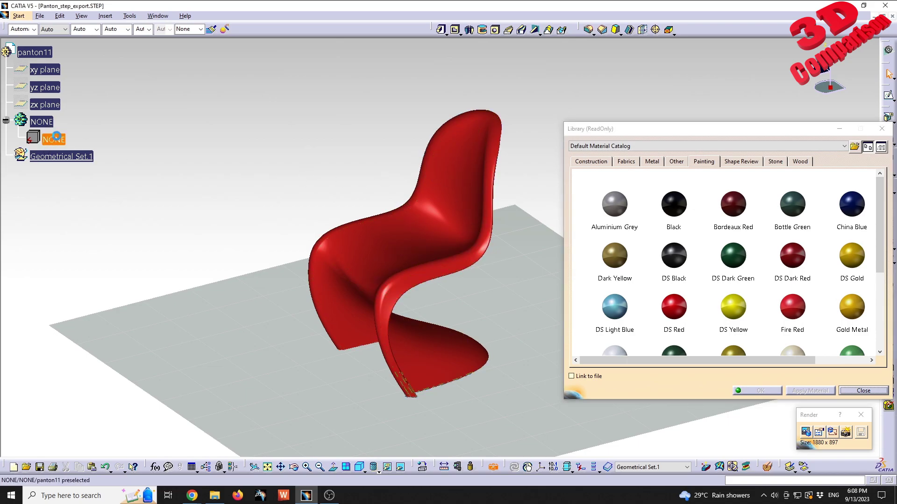
{"action": "left_click", "coordinate": [152, 148]}
{"action": "left_click", "coordinate": [53, 139]}
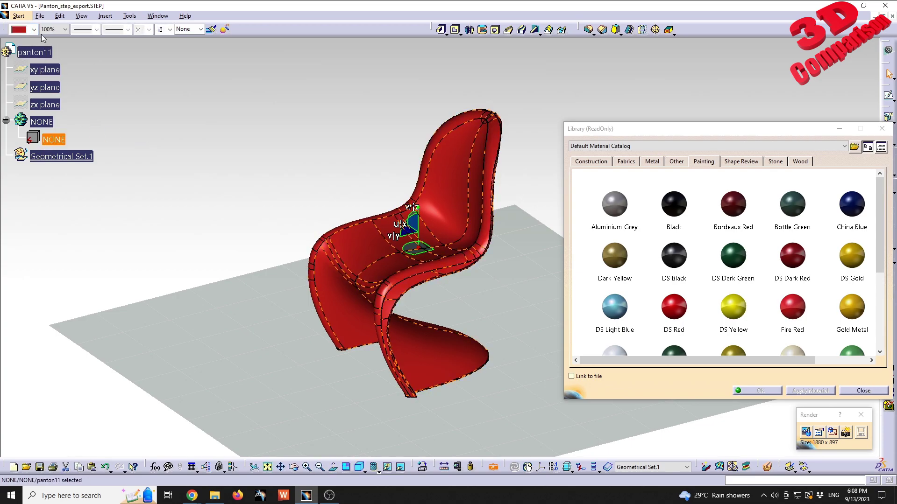
{"action": "left_click", "coordinate": [34, 29]}
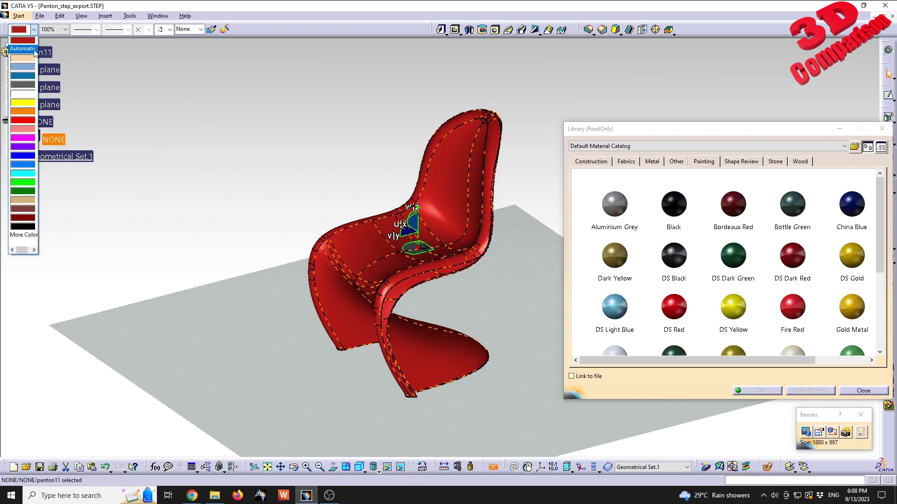
{"action": "left_click", "coordinate": [23, 111]}
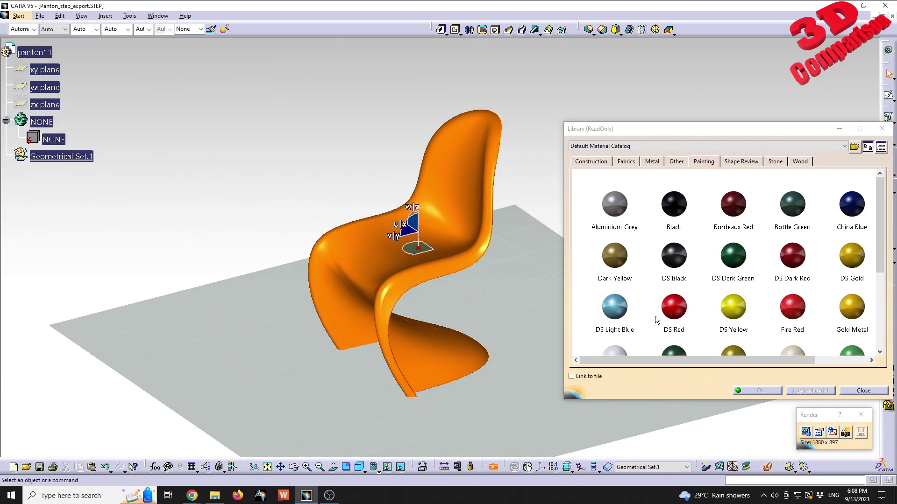
- Drag DS Red from the Default Material Catalog onto the chair
{"action": "left_click", "coordinate": [682, 309]}
{"action": "left_click_drag", "start_coordinate": [682, 309], "coordinate": [469, 224]}
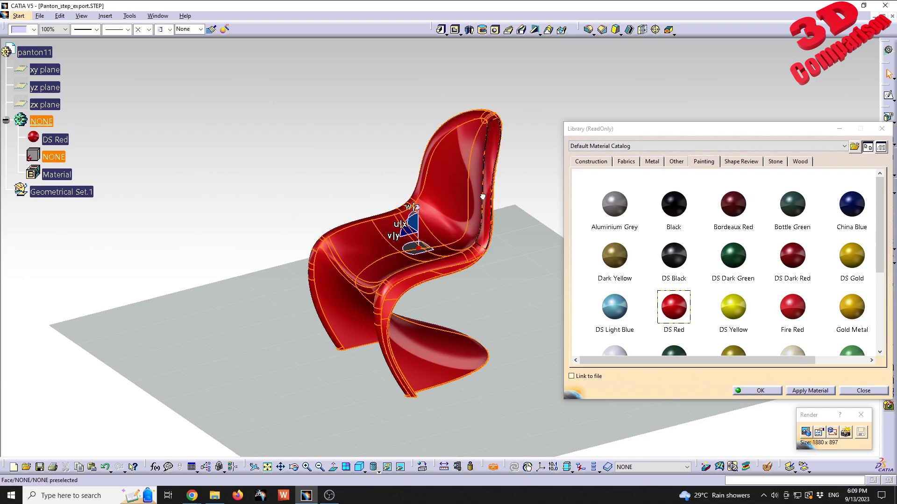
{"action": "left_click", "coordinate": [377, 469]}
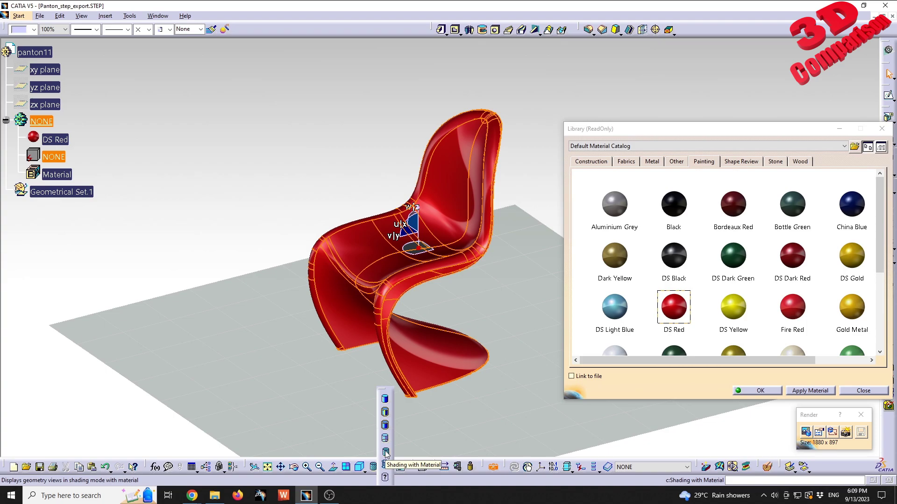
- Display the chair shaded with edges and give it a light blue colour
{"action": "left_click", "coordinate": [385, 412]}
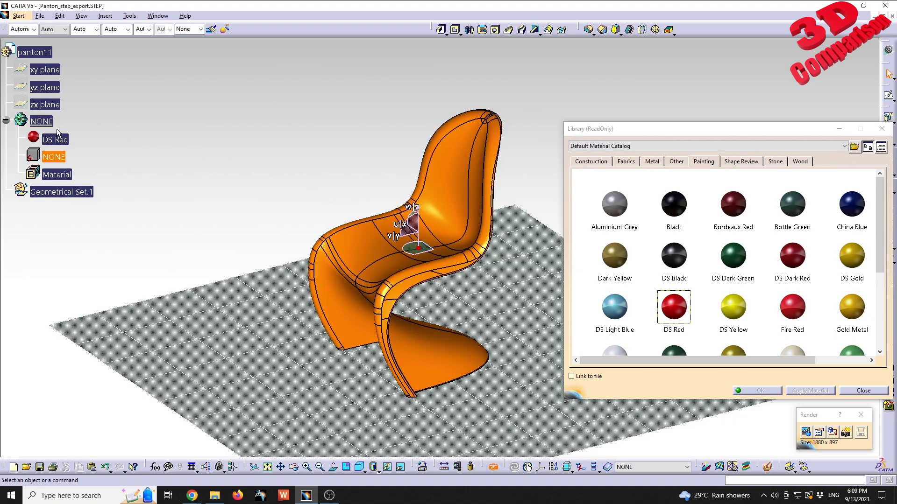
{"action": "left_click", "coordinate": [53, 157]}
{"action": "left_click", "coordinate": [34, 31]}
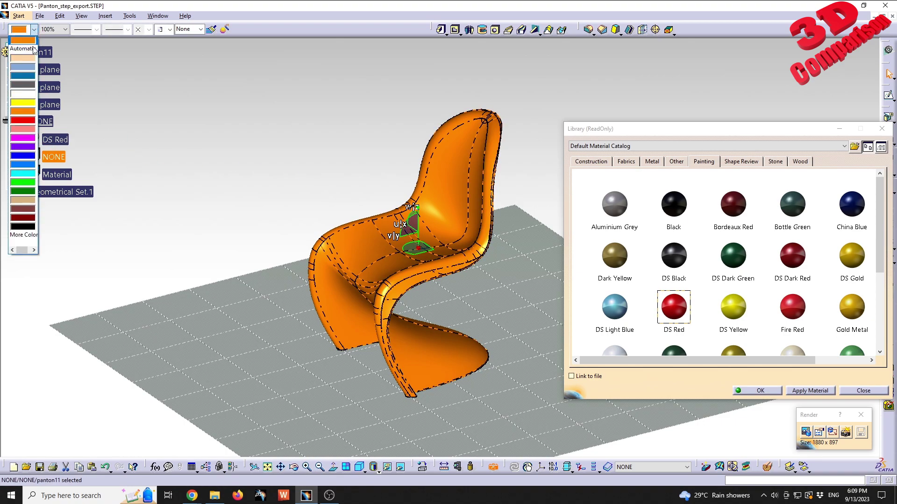
{"action": "left_click", "coordinate": [26, 68]}
{"action": "left_click", "coordinate": [298, 194]}
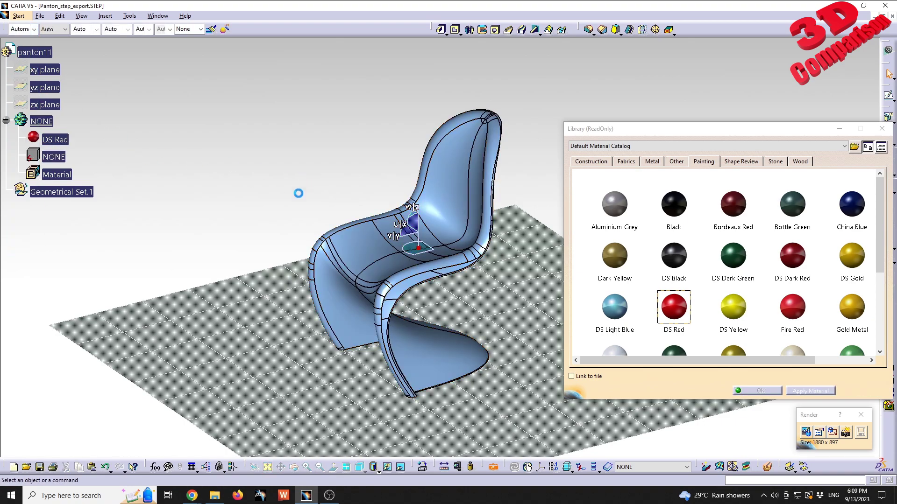
- Switch to Shading with Material so the DS Red finish shows, and close the library
{"action": "left_click", "coordinate": [378, 470]}
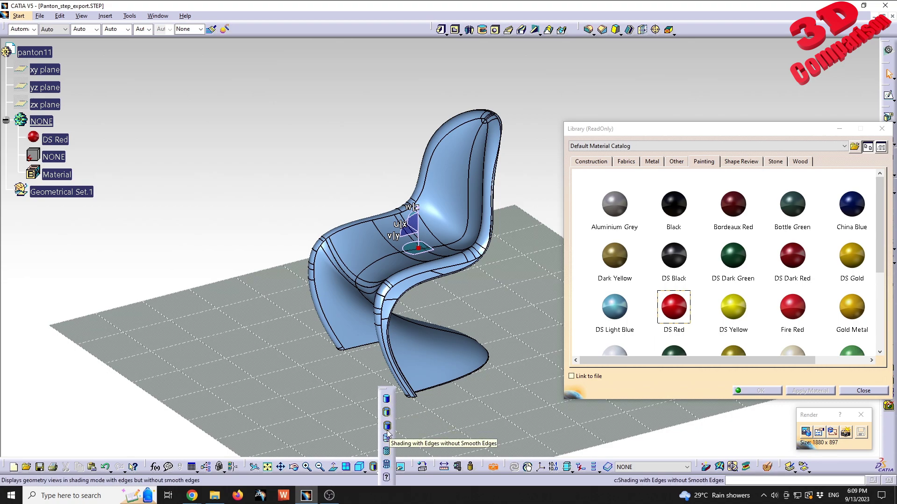
{"action": "left_click", "coordinate": [386, 451]}
{"action": "left_click", "coordinate": [377, 469]}
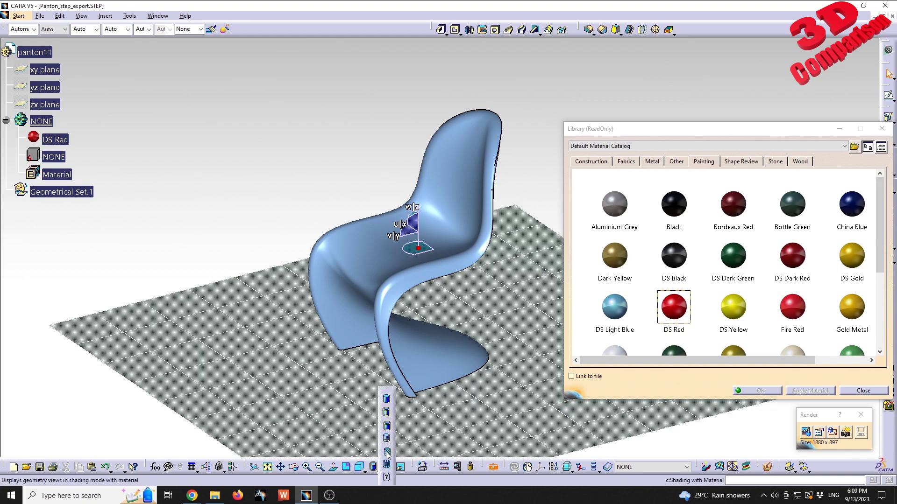
{"action": "left_click", "coordinate": [387, 452]}
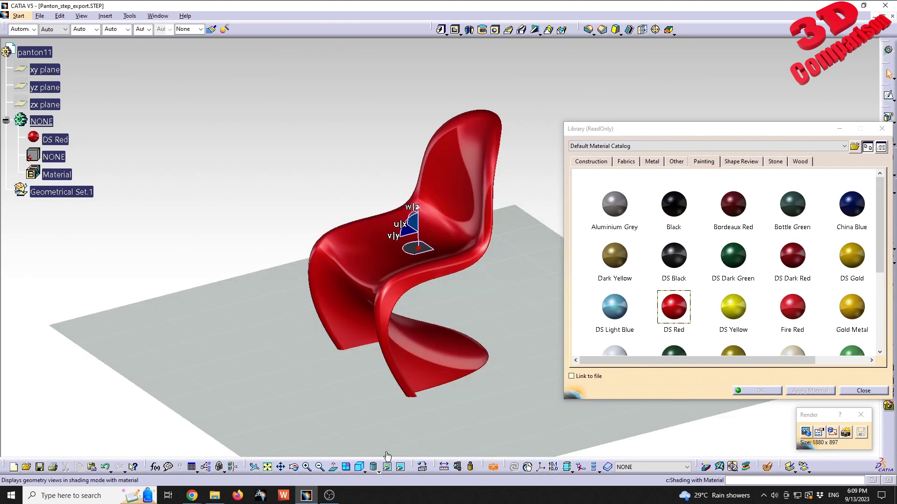
{"action": "left_click", "coordinate": [881, 131]}
- Move the compass off the chair and show the Scene dialog's Predefined backgrounds
{"action": "left_click_drag", "start_coordinate": [420, 249], "coordinate": [446, 243]}
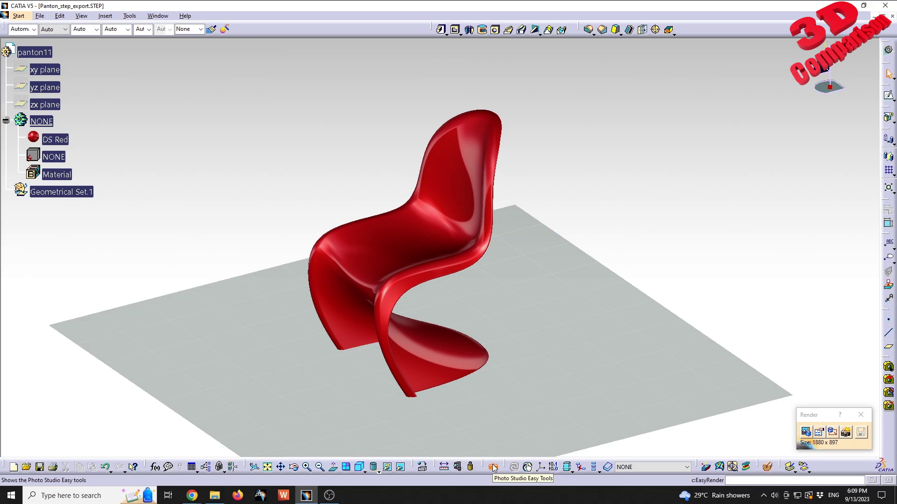
{"action": "left_click", "coordinate": [804, 433]}
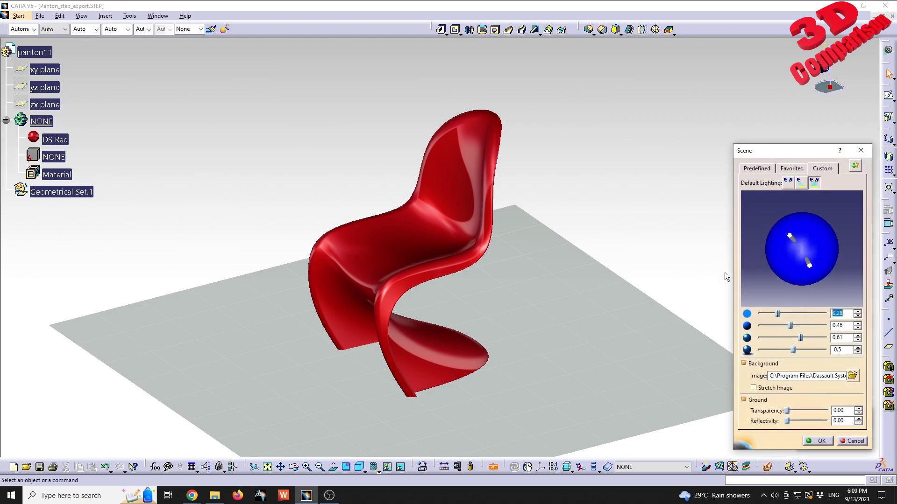
{"action": "left_click", "coordinate": [757, 168]}
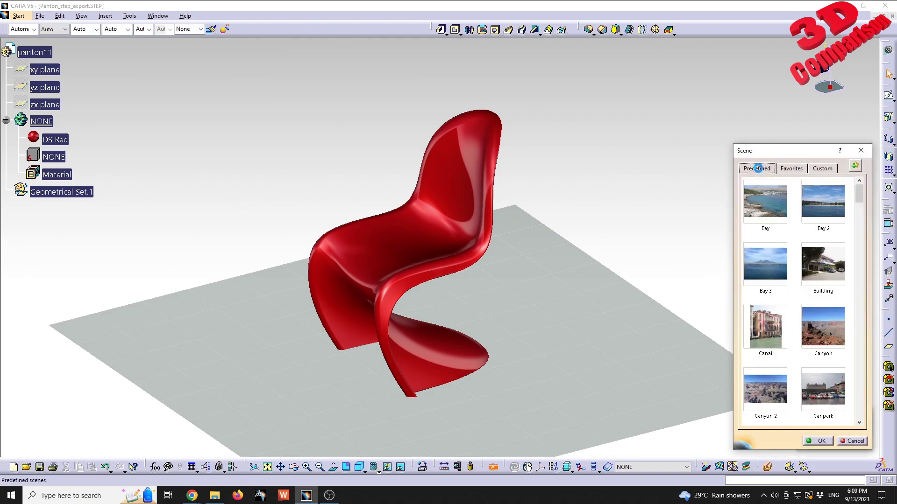
{"action": "left_click_drag", "start_coordinate": [797, 146], "coordinate": [690, 92]}
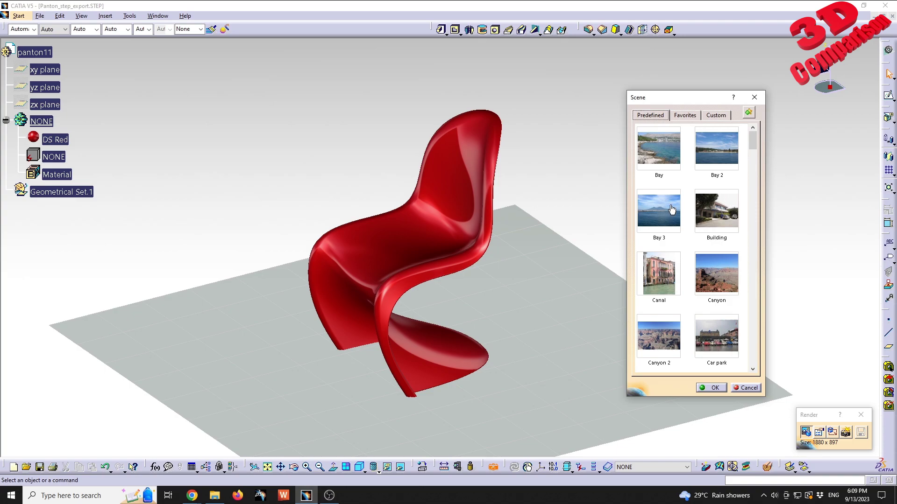
- Open the Keyshot Panton Chair case study video in Chrome and jump to 38:07
{"action": "left_click", "coordinate": [191, 496]}
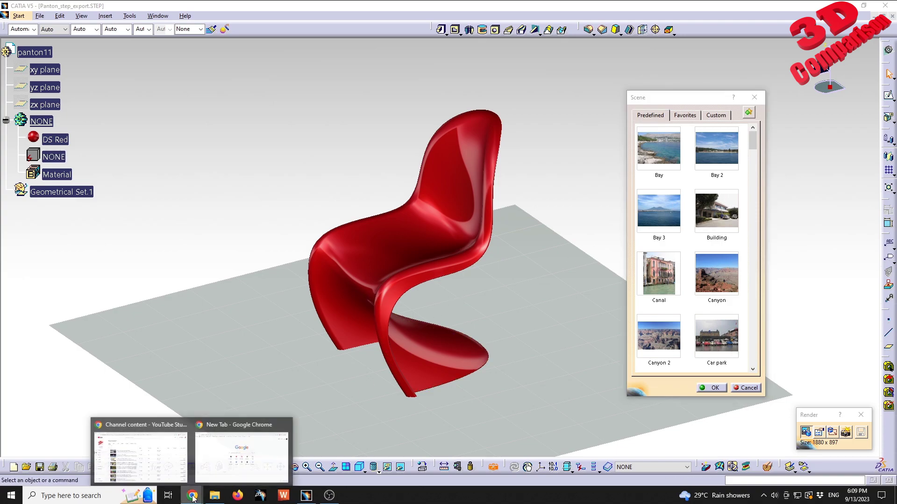
{"action": "left_click", "coordinate": [177, 479]}
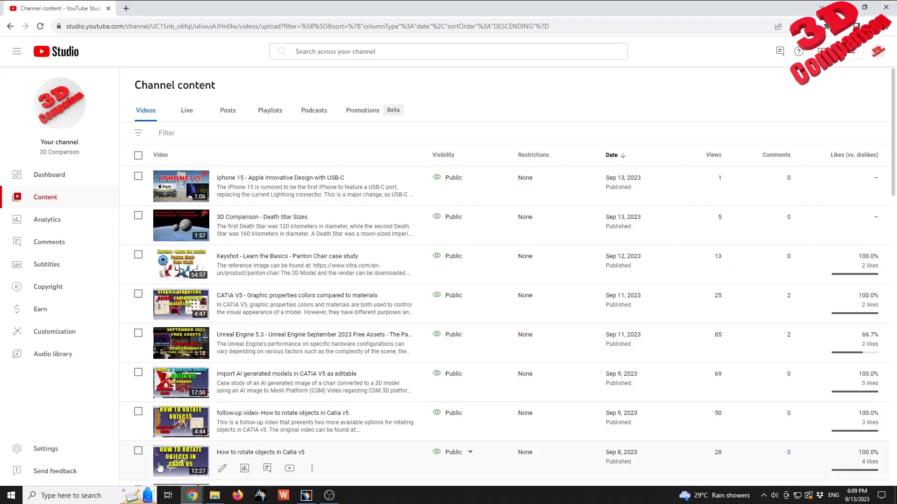
{"action": "middle_click", "coordinate": [268, 259]}
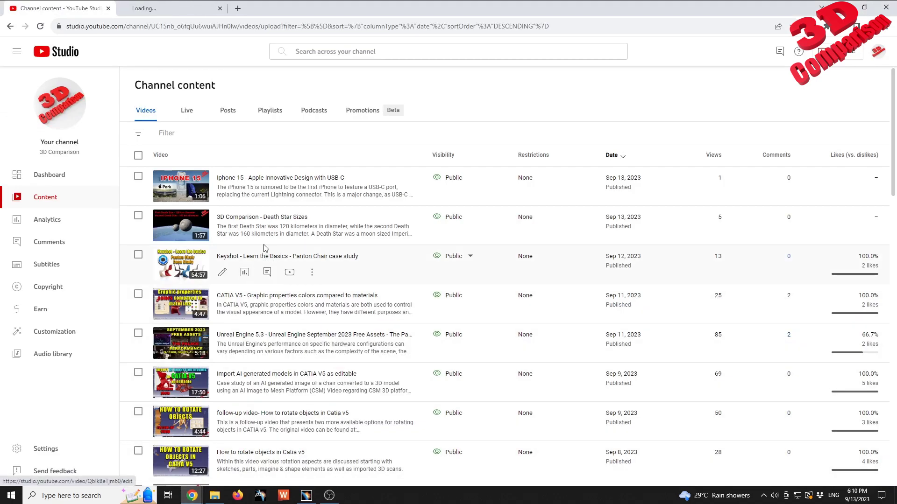
{"action": "left_click", "coordinate": [181, 11]}
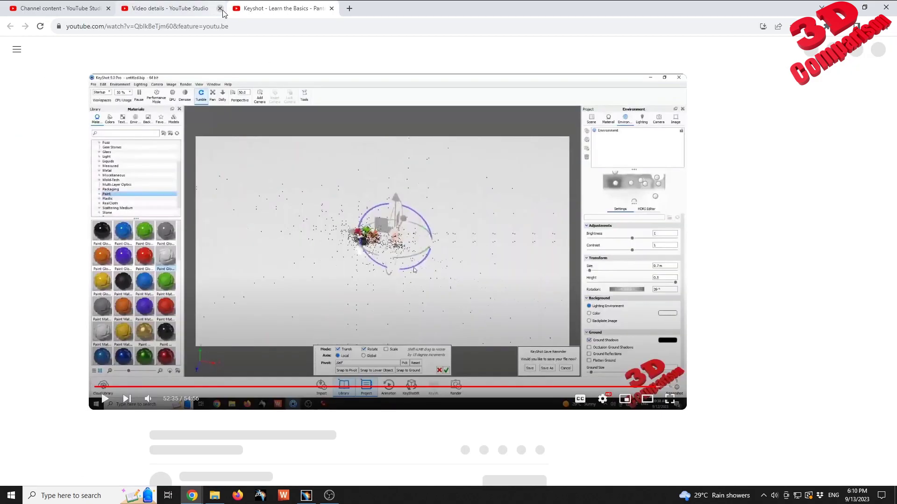
{"action": "left_click", "coordinate": [221, 10]}
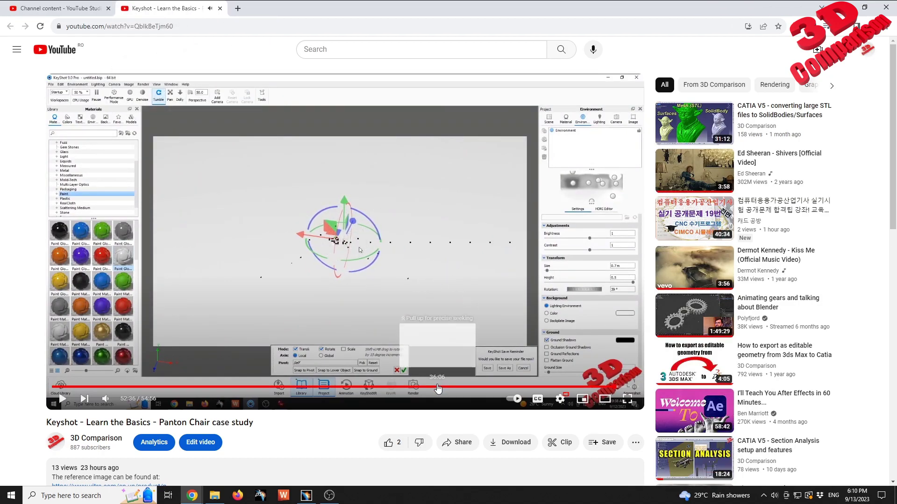
{"action": "left_click", "coordinate": [459, 387]}
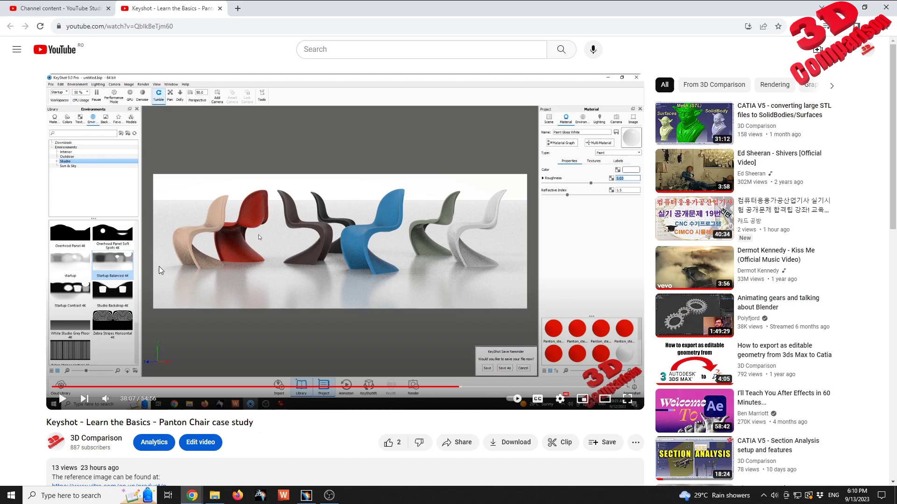
- Search 'polyhaven' in a new tab and open Poly Haven's HDRIs collection
{"action": "left_click", "coordinate": [238, 14]}
{"action": "type", "text": "p"}
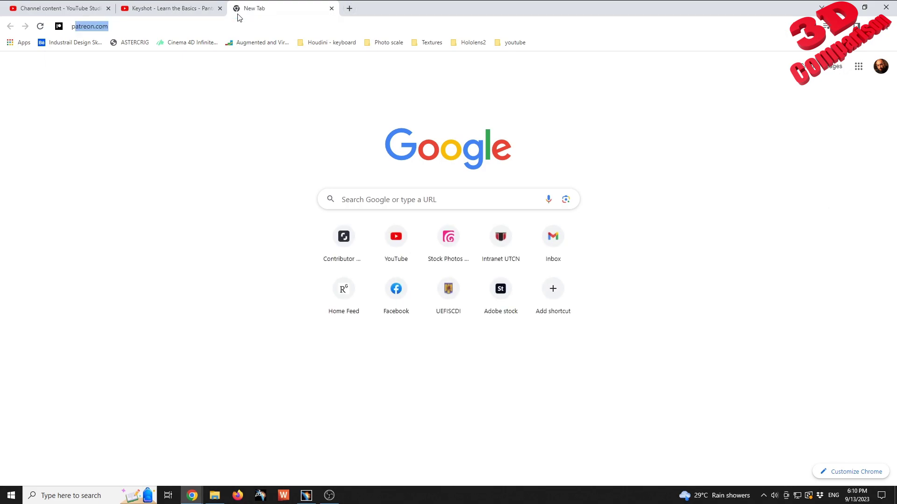
{"action": "type", "text": "olyhaven"}
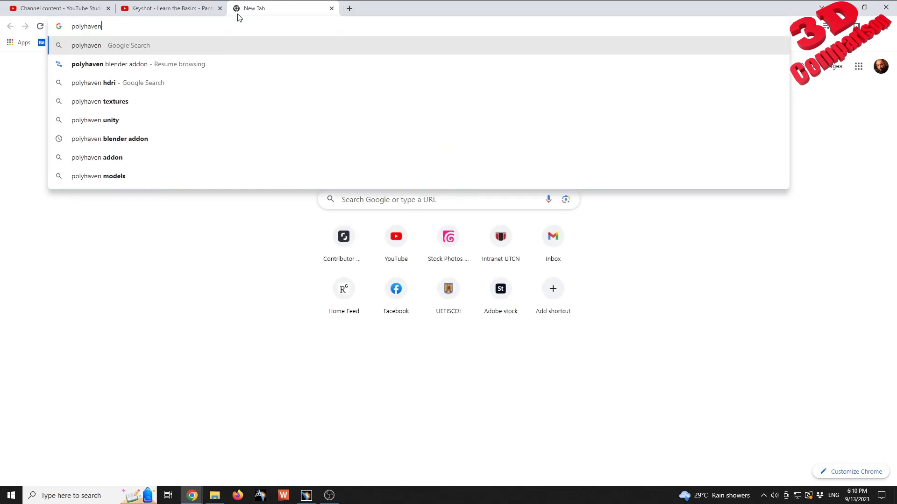
{"action": "key", "text": "Return"}
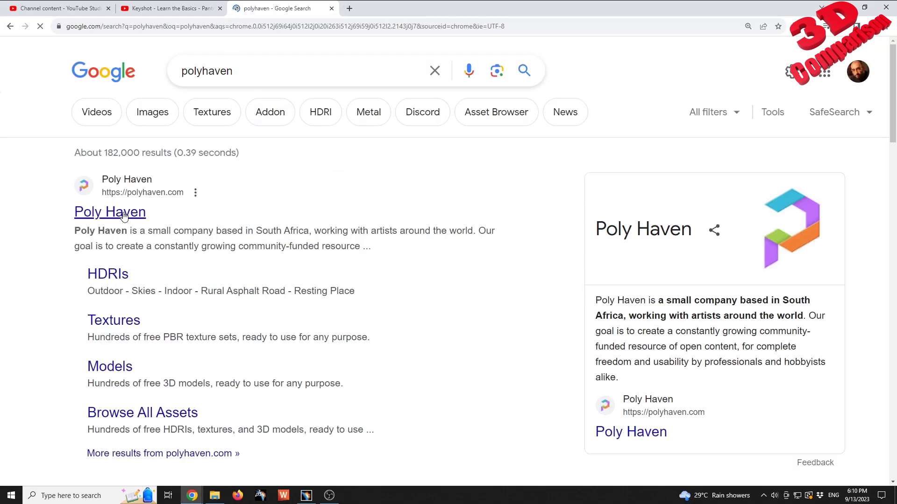
{"action": "left_click", "coordinate": [123, 214]}
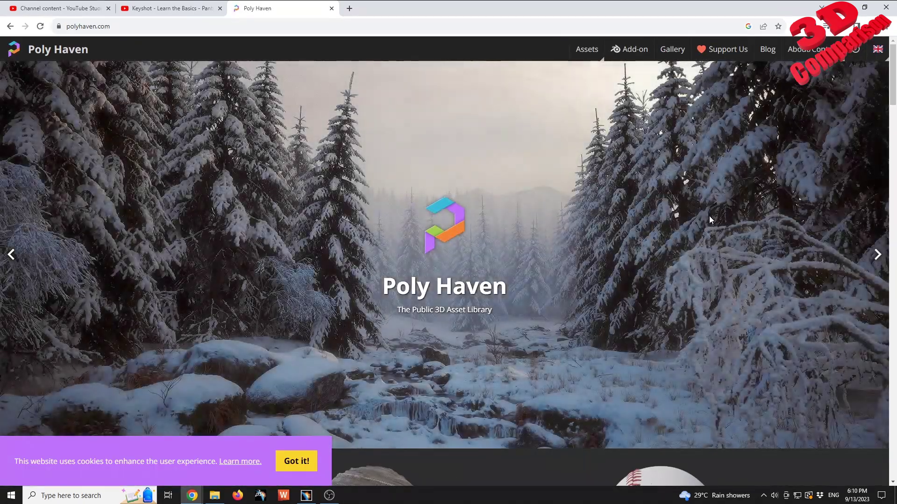
{"action": "left_click", "coordinate": [586, 52]}
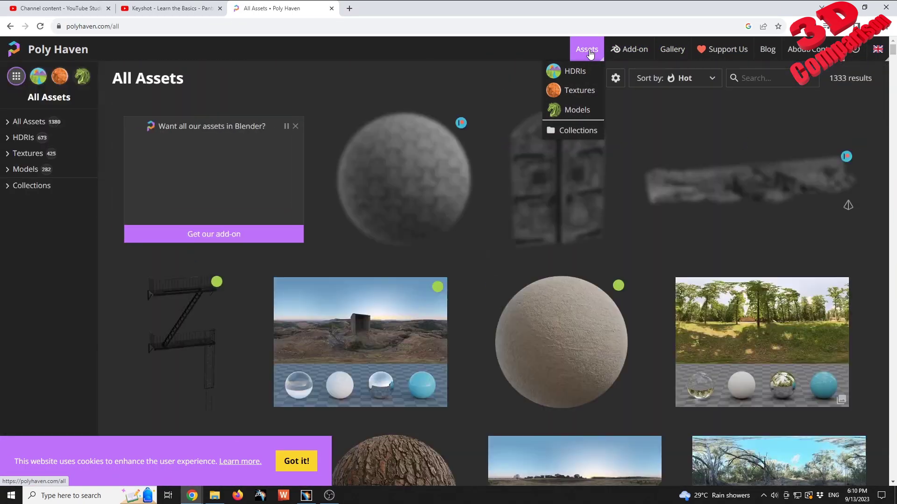
{"action": "left_click", "coordinate": [576, 74]}
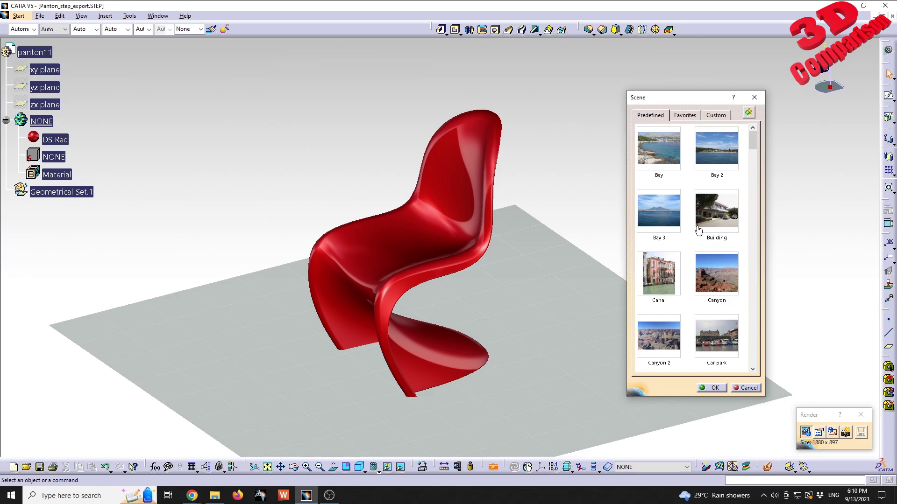
- Apply the Dining Room predefined scene, then orbit and zoom in on the chair
{"action": "scroll", "coordinate": [691, 286], "scroll_direction": "down", "scroll_amount": 2}
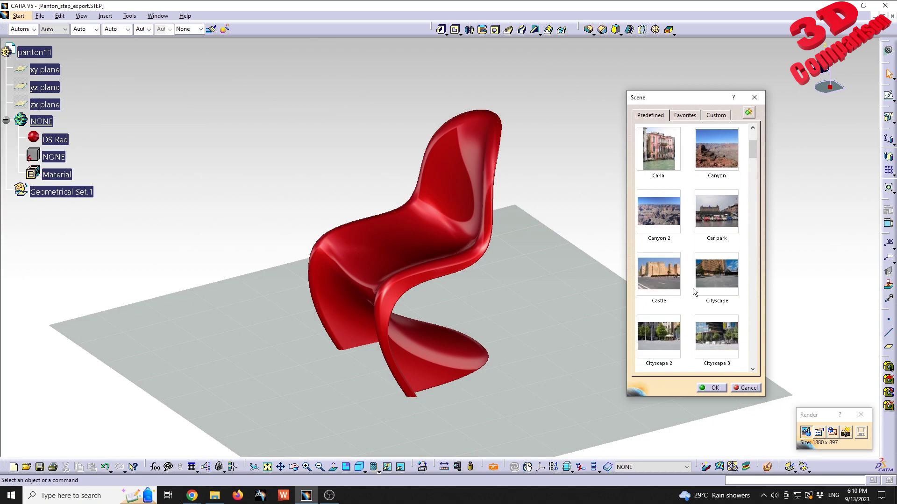
{"action": "scroll", "coordinate": [693, 287], "scroll_direction": "down", "scroll_amount": 8}
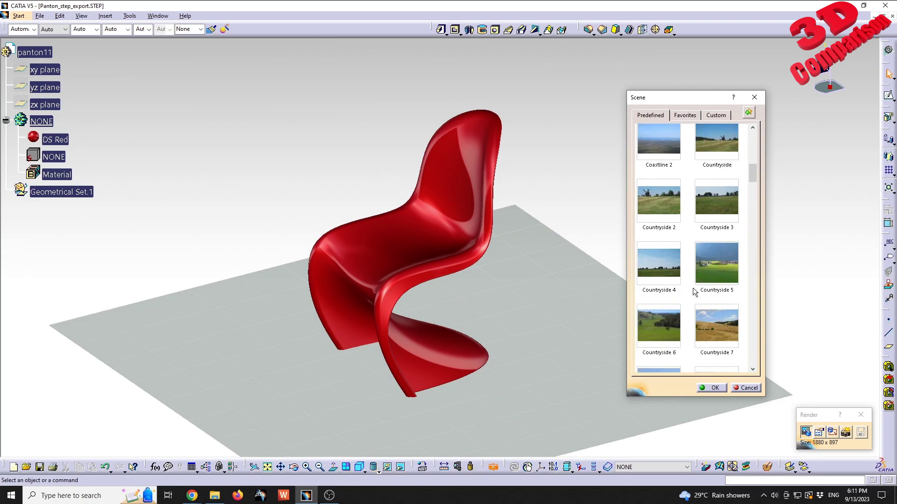
{"action": "scroll", "coordinate": [693, 287], "scroll_direction": "down", "scroll_amount": 4}
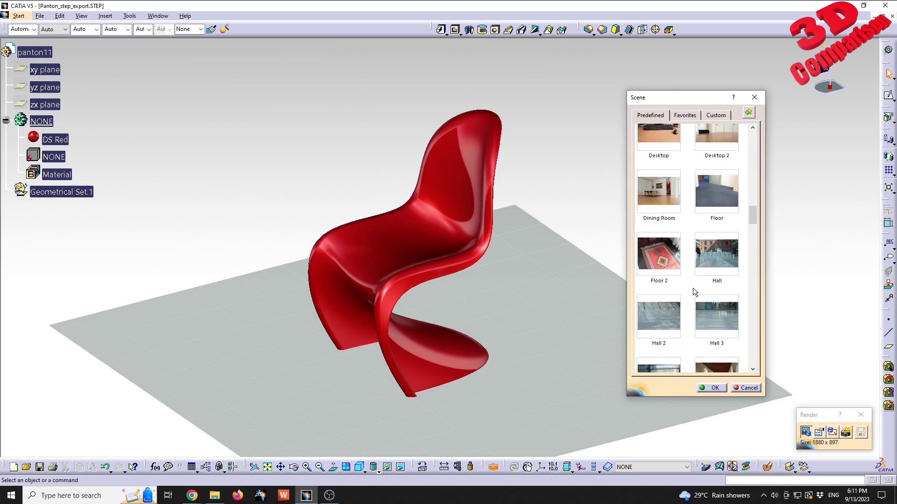
{"action": "double_click", "coordinate": [673, 202]}
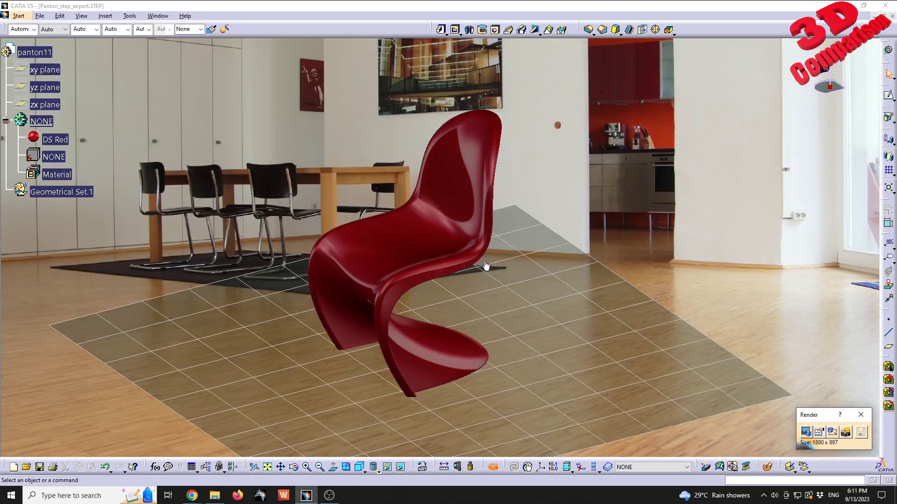
{"action": "middle_click_drag", "start_coordinate": [415, 299], "coordinate": [518, 279]}
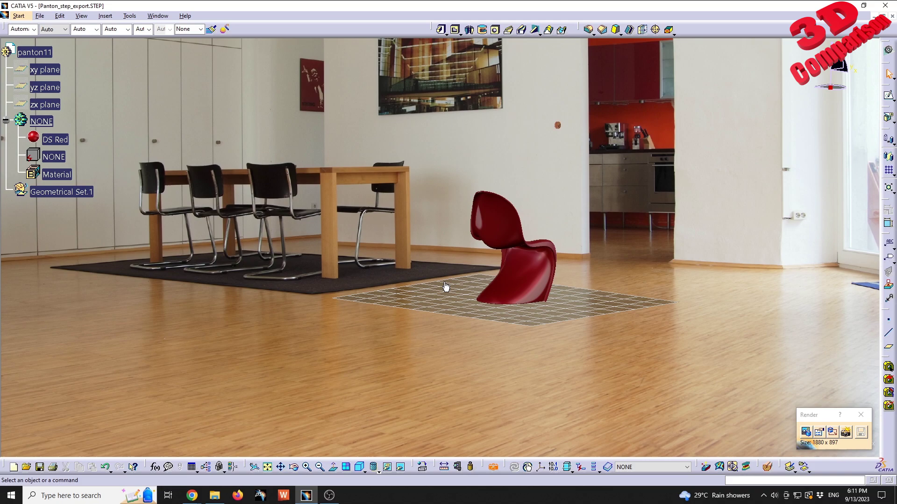
{"action": "middle_click_drag", "start_coordinate": [446, 286], "coordinate": [356, 287]}
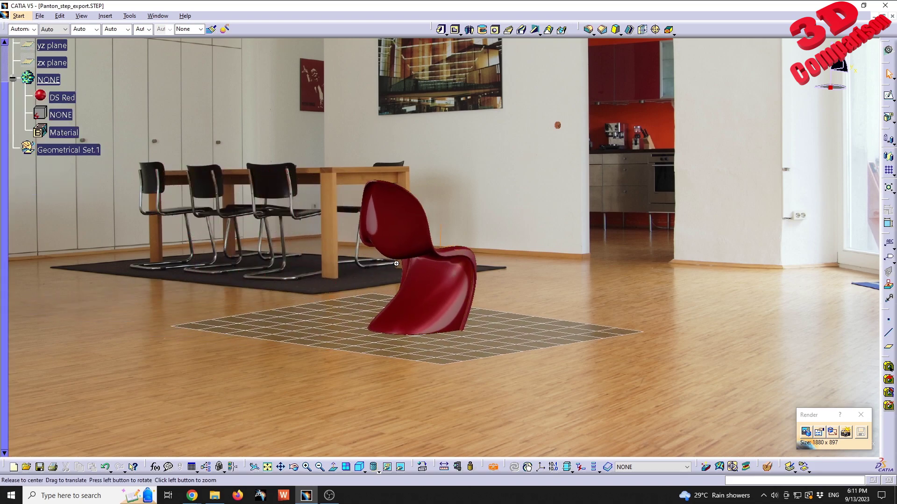
{"action": "left_click", "coordinate": [805, 432]}
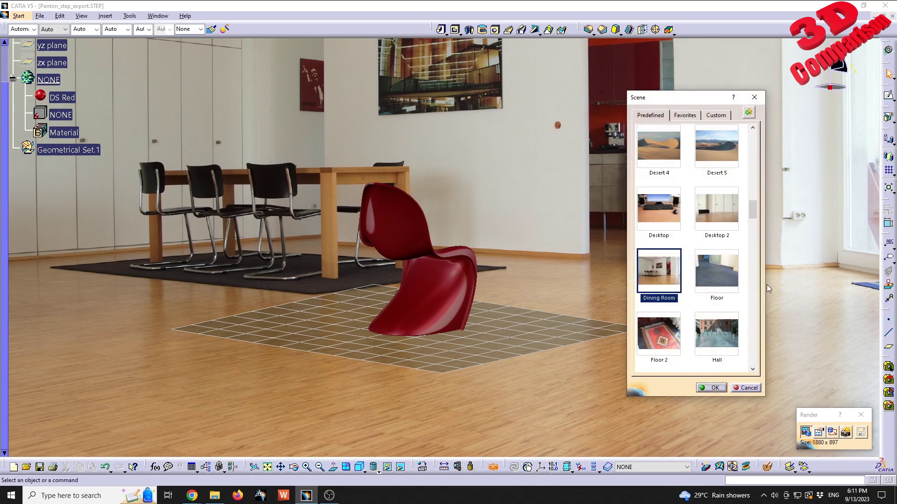
{"action": "left_click", "coordinate": [684, 116]}
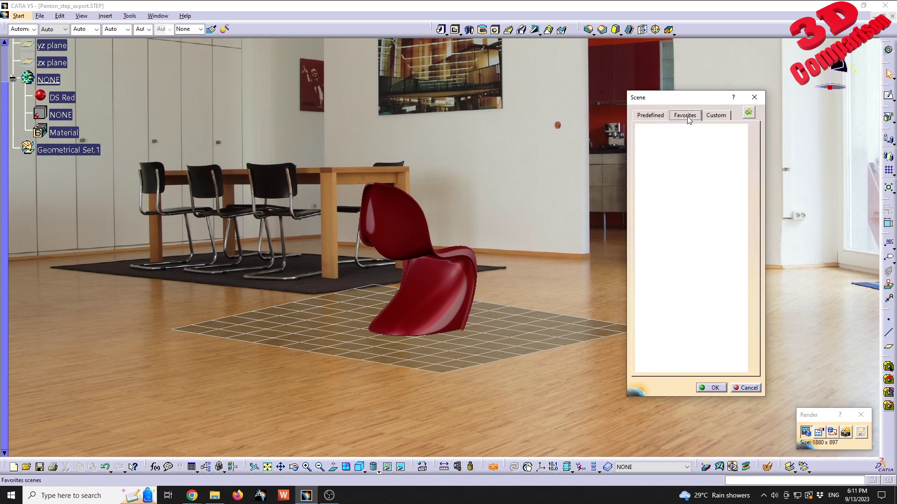
{"action": "left_click", "coordinate": [650, 115]}
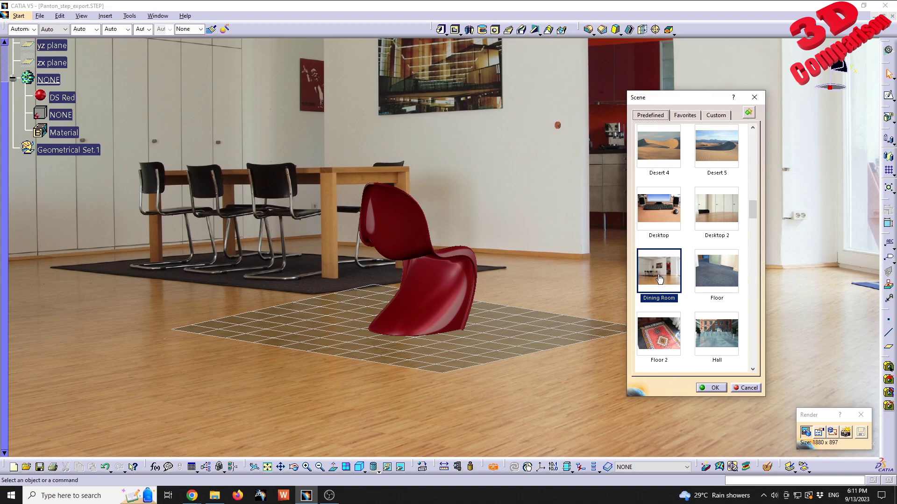
{"action": "left_click", "coordinate": [748, 112]}
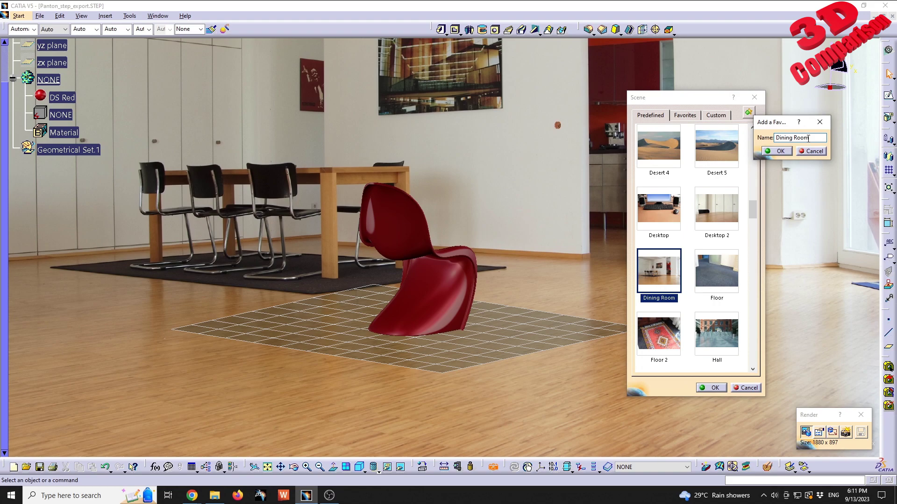
{"action": "left_click", "coordinate": [784, 152]}
{"action": "left_click", "coordinate": [685, 115]}
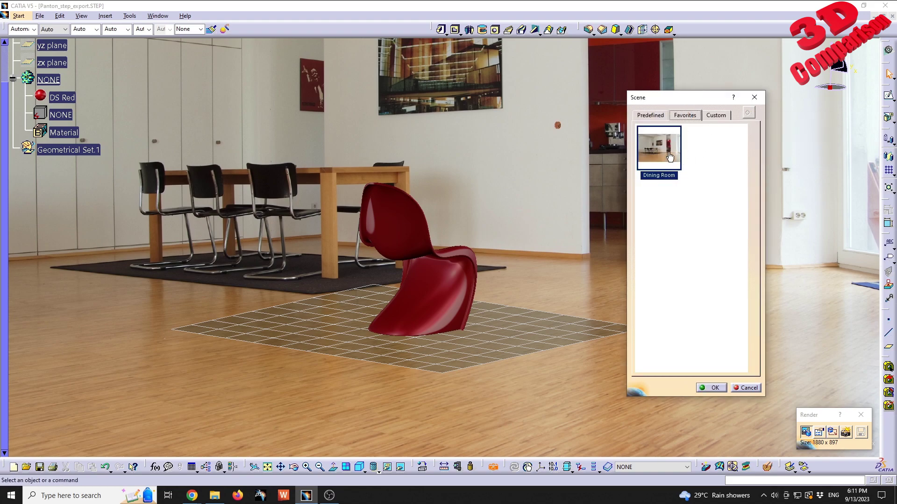
{"action": "left_click", "coordinate": [650, 115]}
{"action": "scroll", "coordinate": [697, 285], "scroll_direction": "down", "scroll_amount": 5}
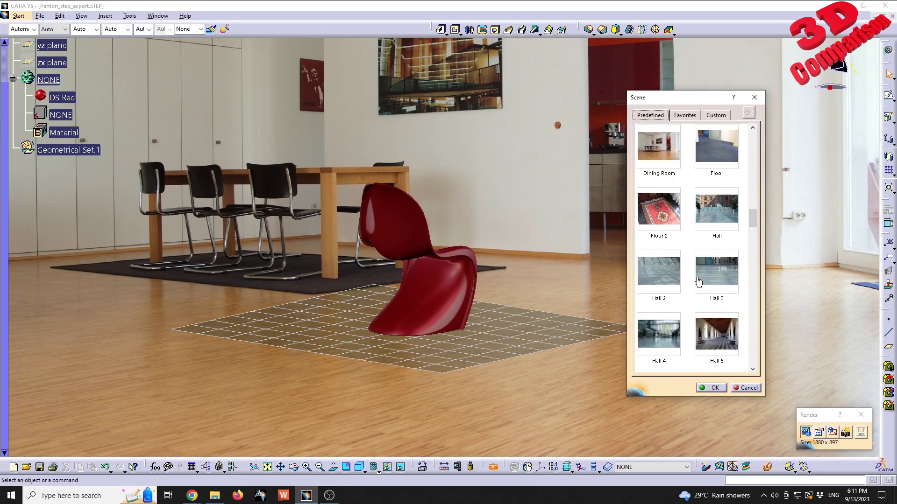
{"action": "scroll", "coordinate": [698, 291], "scroll_direction": "down", "scroll_amount": 10}
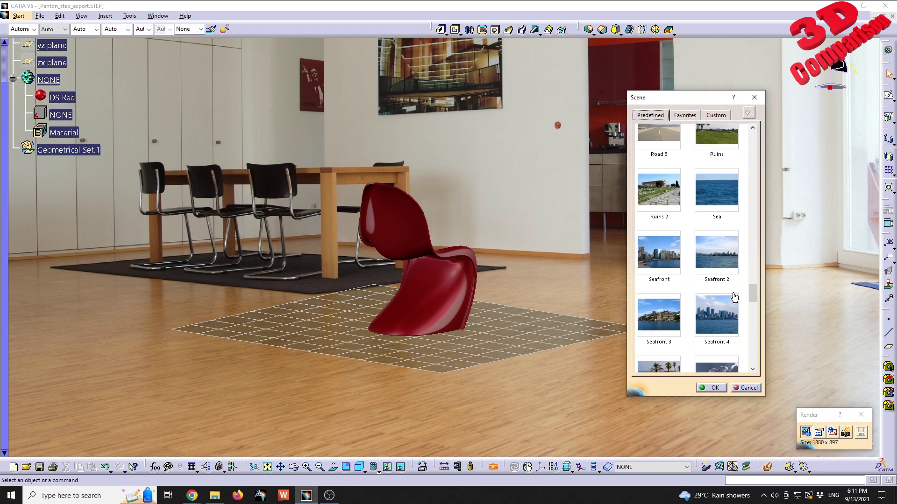
{"action": "left_click_drag", "start_coordinate": [749, 310], "coordinate": [752, 344]}
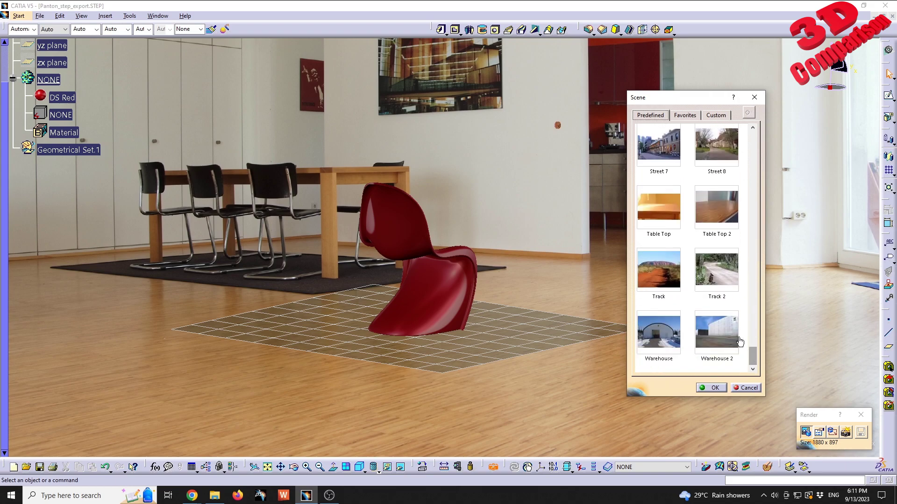
{"action": "scroll", "coordinate": [719, 304], "scroll_direction": "up", "scroll_amount": 8}
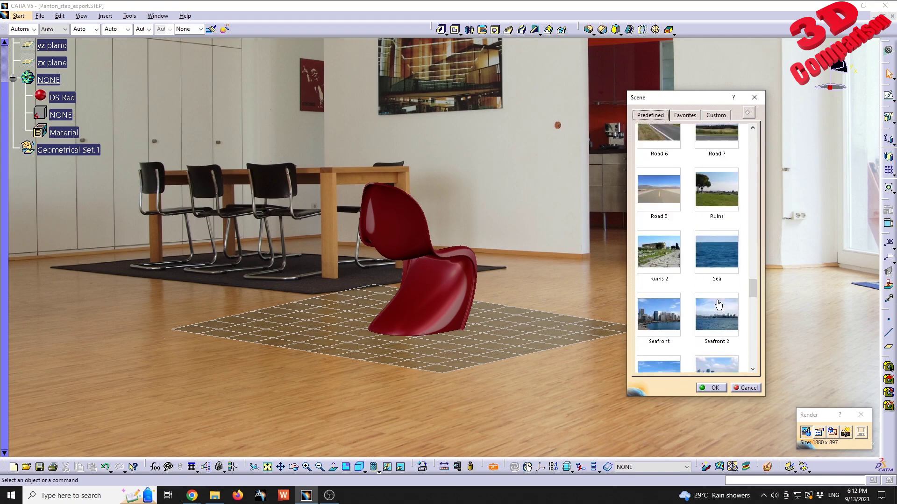
{"action": "scroll", "coordinate": [719, 305], "scroll_direction": "up", "scroll_amount": 6}
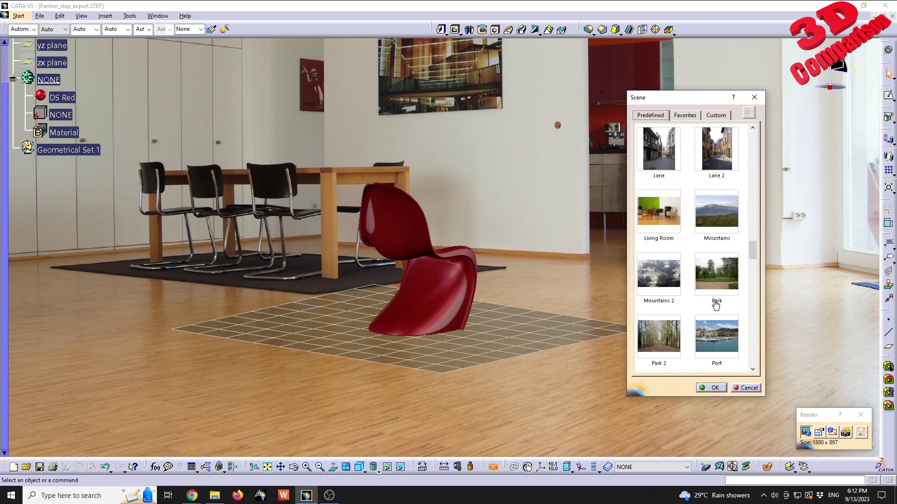
{"action": "scroll", "coordinate": [714, 289], "scroll_direction": "up", "scroll_amount": 1}
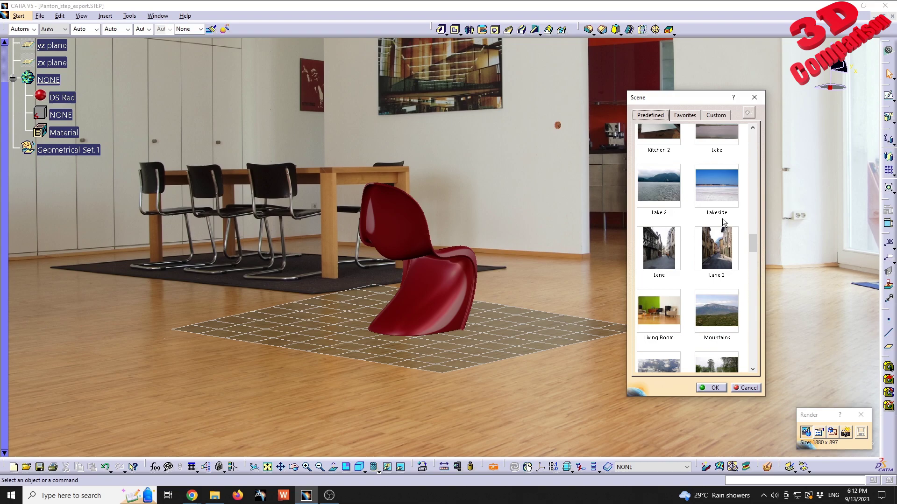
- Switch to a single default light, move it to the upper left, and set ambient to 0.45
{"action": "left_click", "coordinate": [716, 116]}
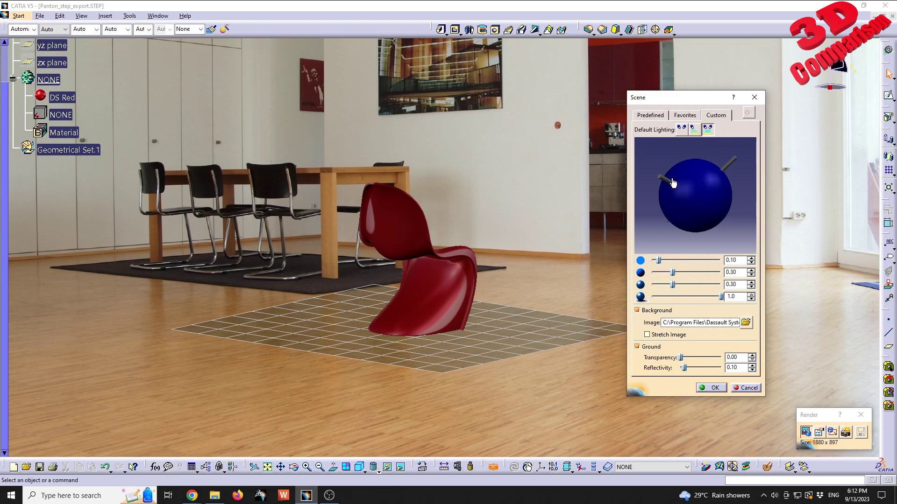
{"action": "left_click", "coordinate": [681, 132]}
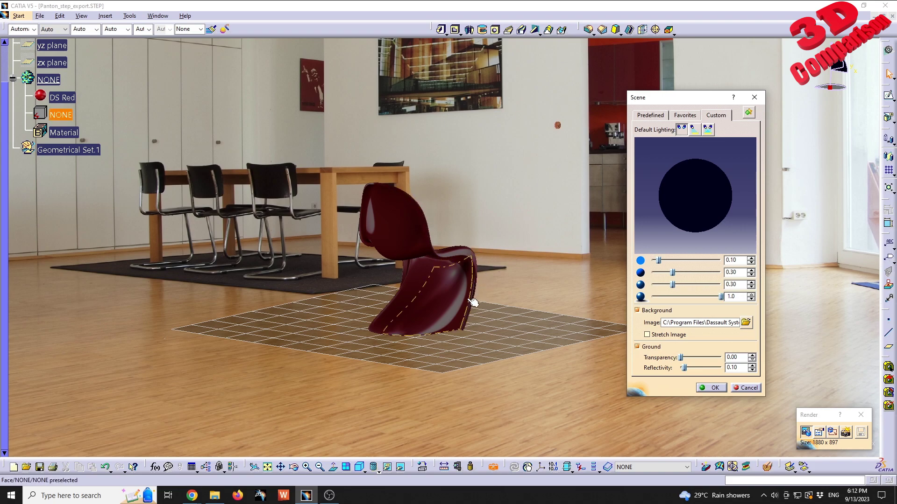
{"action": "left_click", "coordinate": [695, 131]}
{"action": "mouse_move", "coordinate": [730, 166]}
{"action": "left_mouse_down"}
{"action": "mouse_move", "coordinate": [666, 172]}
{"action": "mouse_move", "coordinate": [703, 174]}
{"action": "mouse_move", "coordinate": [678, 205]}
{"action": "mouse_move", "coordinate": [680, 189]}
{"action": "left_mouse_up"}
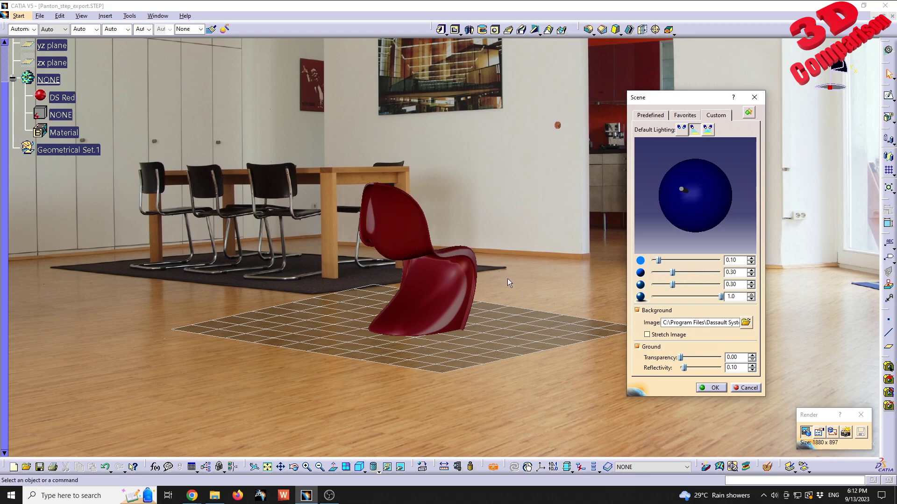
{"action": "left_click", "coordinate": [658, 260]}
{"action": "left_click_drag", "start_coordinate": [660, 260], "coordinate": [683, 260]}
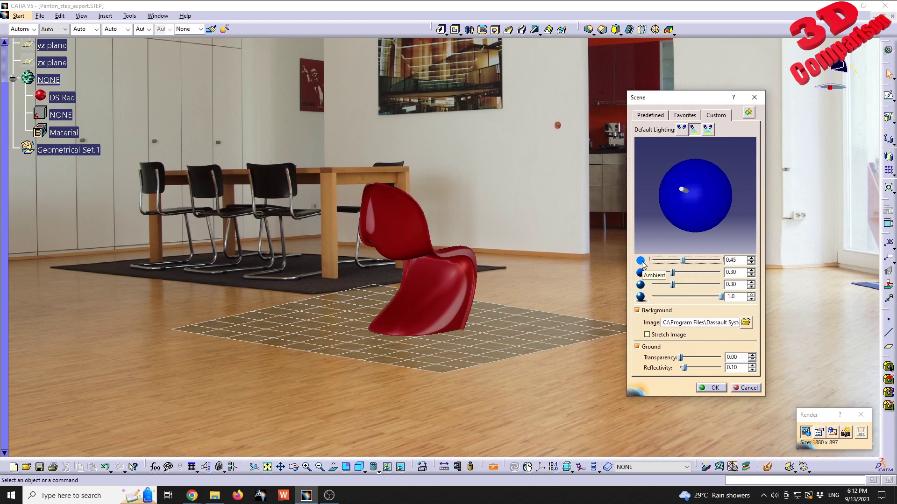
- Use a two-light setup, set diffuse 0.47 and specular 1.00, and reposition both lights
{"action": "left_click", "coordinate": [707, 129]}
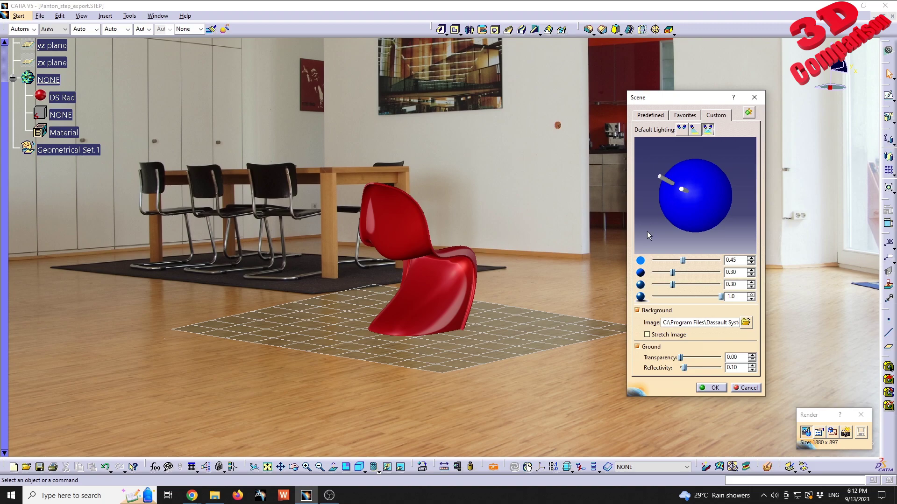
{"action": "mouse_move", "coordinate": [689, 196]}
{"action": "left_mouse_down"}
{"action": "mouse_move", "coordinate": [701, 202]}
{"action": "mouse_move", "coordinate": [720, 189]}
{"action": "mouse_move", "coordinate": [702, 219]}
{"action": "mouse_move", "coordinate": [689, 207]}
{"action": "left_mouse_up"}
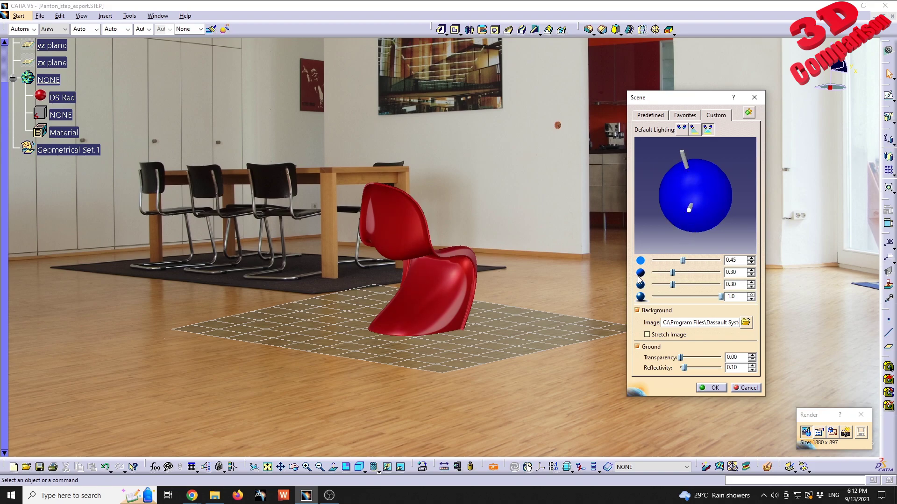
{"action": "left_click_drag", "start_coordinate": [672, 272], "coordinate": [653, 274]}
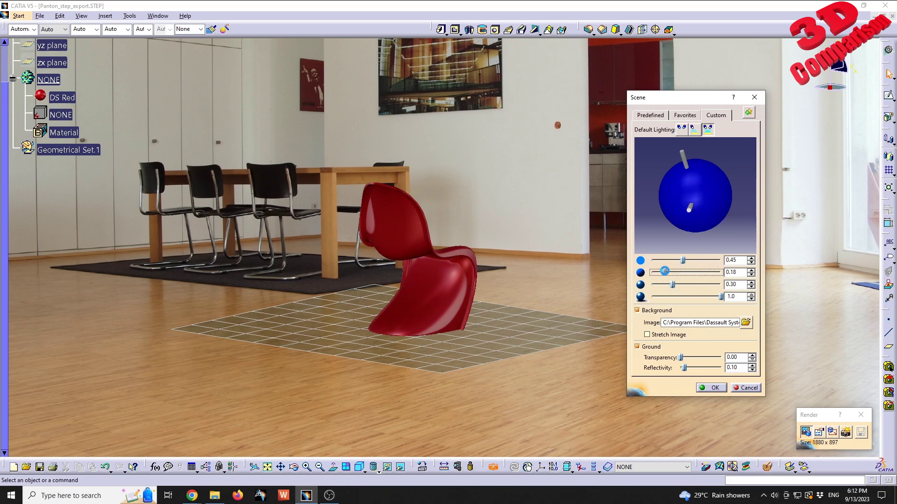
{"action": "left_click_drag", "start_coordinate": [664, 271], "coordinate": [682, 272]}
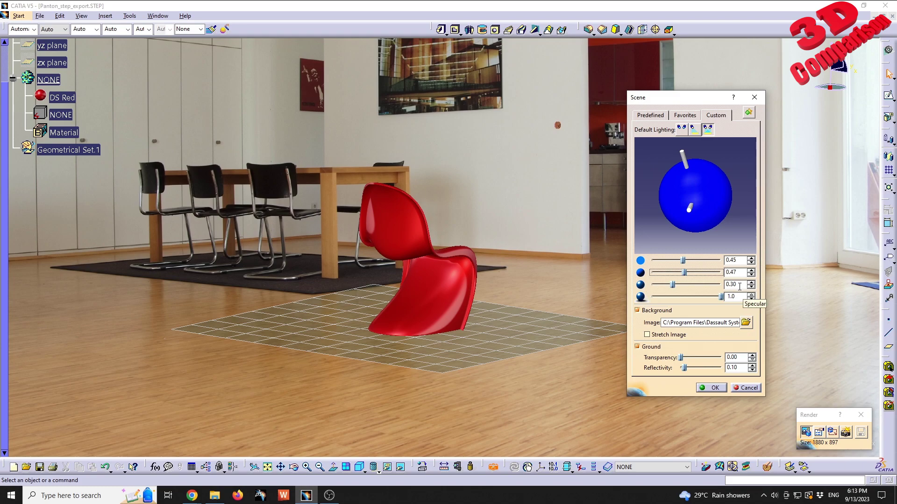
{"action": "left_click_drag", "start_coordinate": [673, 284], "coordinate": [723, 284]}
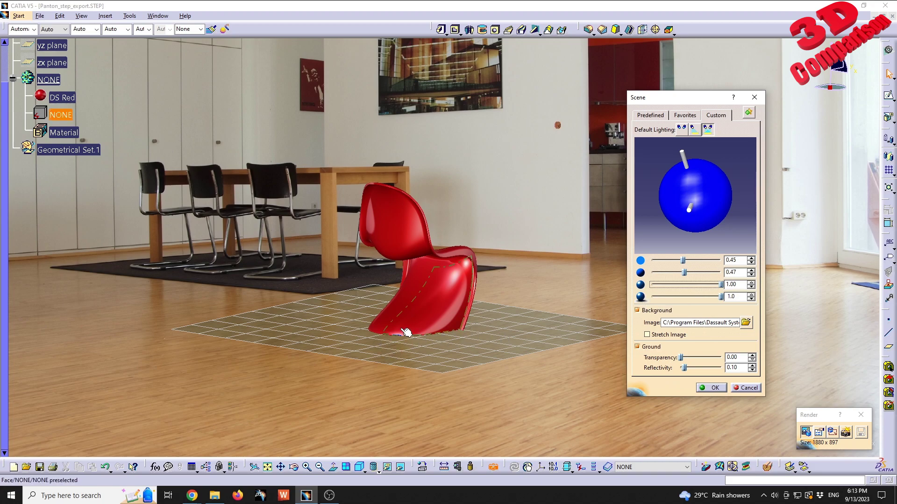
{"action": "left_click_drag", "start_coordinate": [684, 159], "coordinate": [680, 169]}
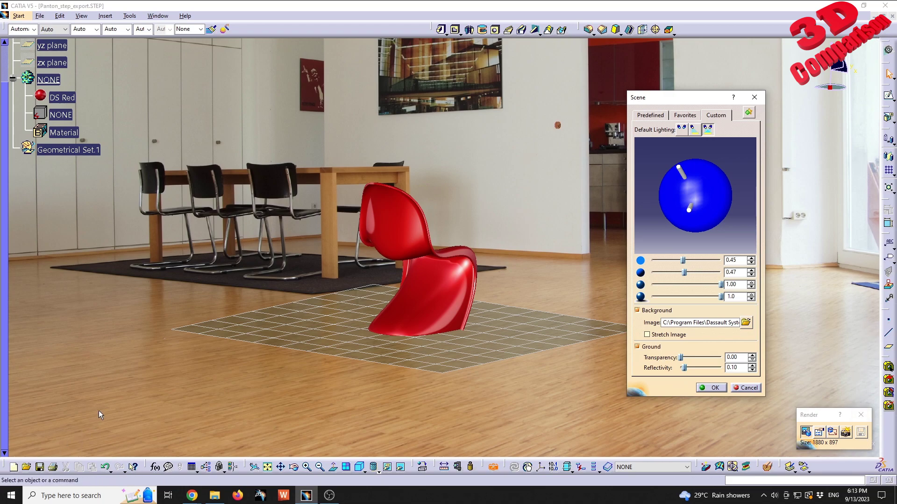
- Render the glossy red chair in the dining room, stop the render, and re-aim a light
{"action": "left_click", "coordinate": [845, 433]}
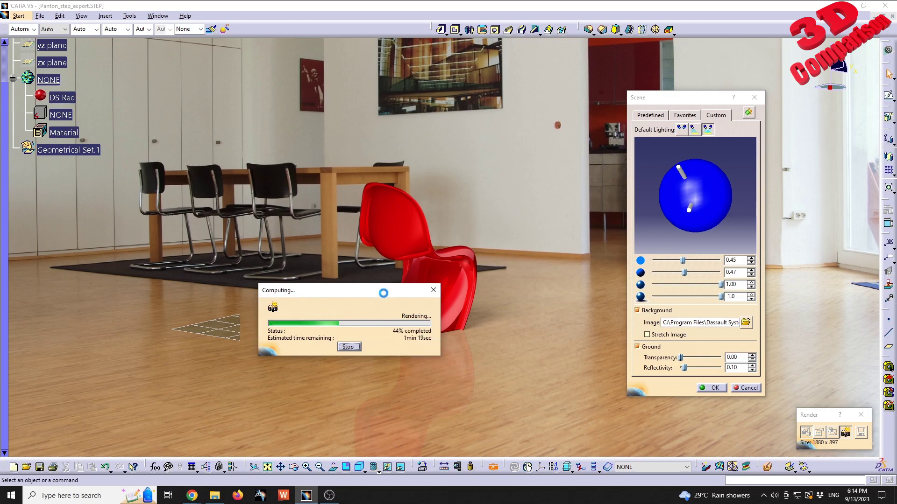
{"action": "left_click_drag", "start_coordinate": [383, 292], "coordinate": [242, 228]}
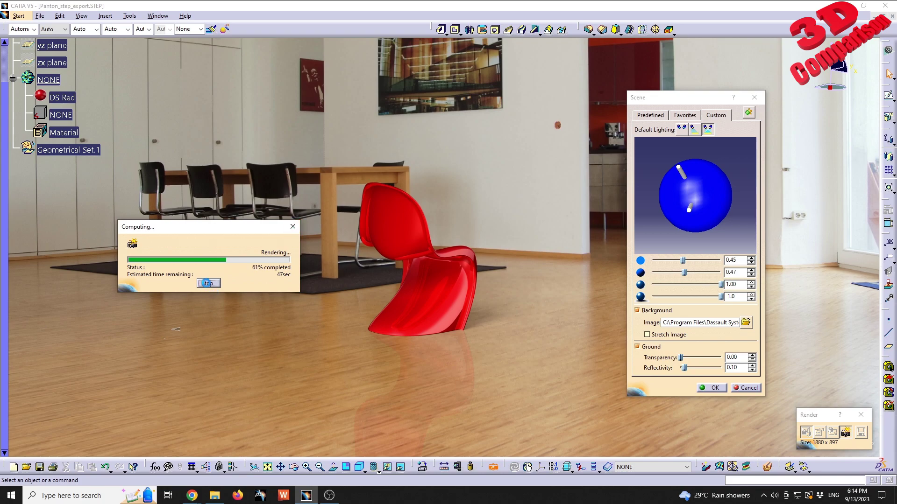
{"action": "left_click", "coordinate": [208, 283]}
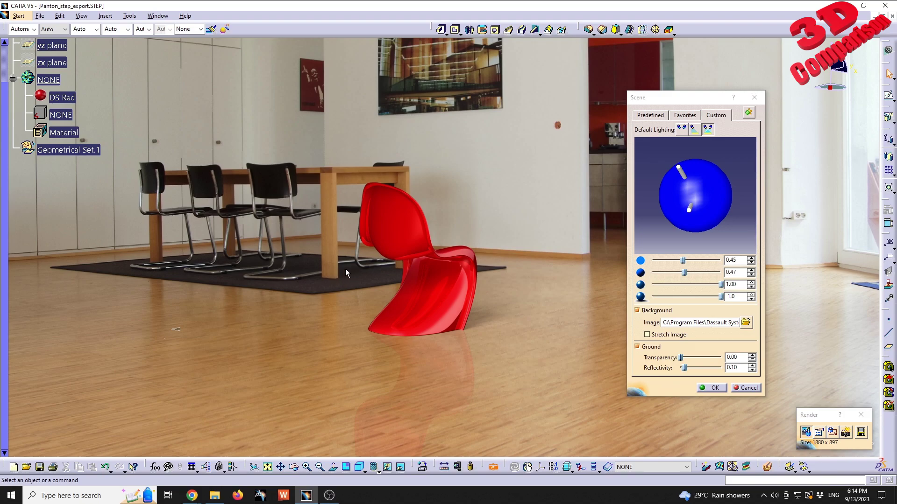
{"action": "left_click_drag", "start_coordinate": [684, 178], "coordinate": [668, 212]}
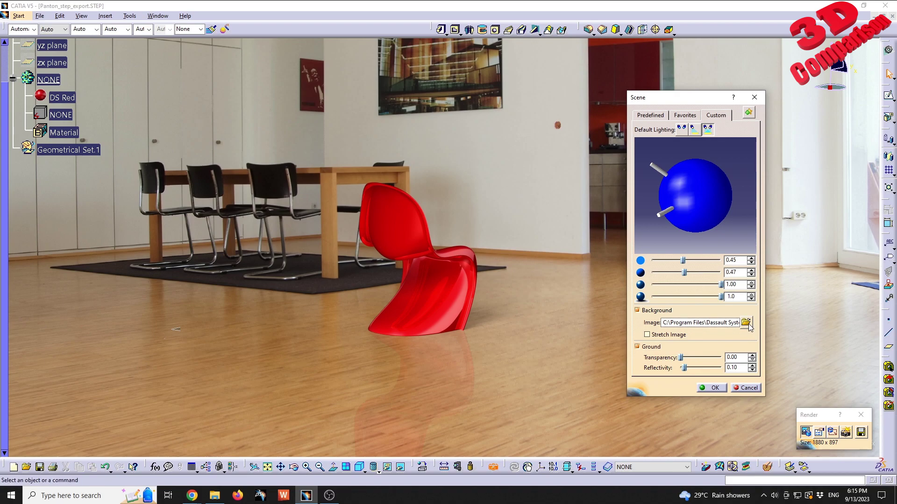
{"action": "left_click", "coordinate": [746, 322]}
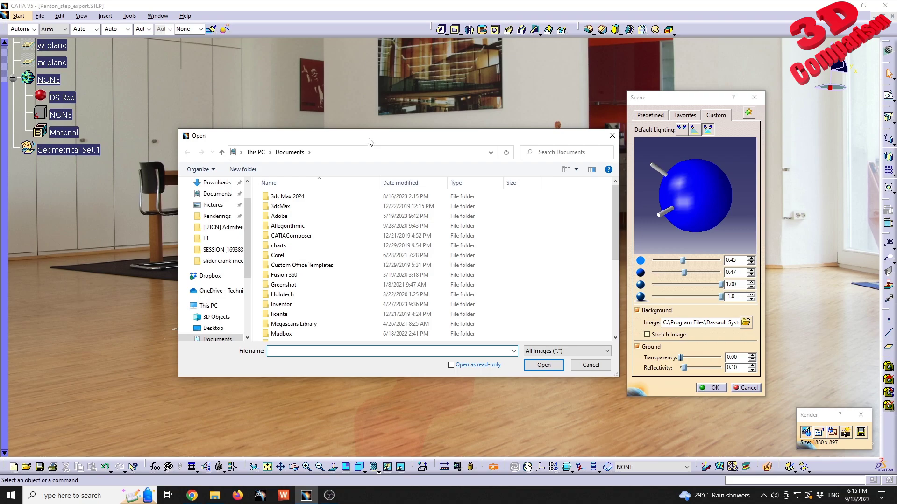
{"action": "left_click", "coordinate": [561, 351]}
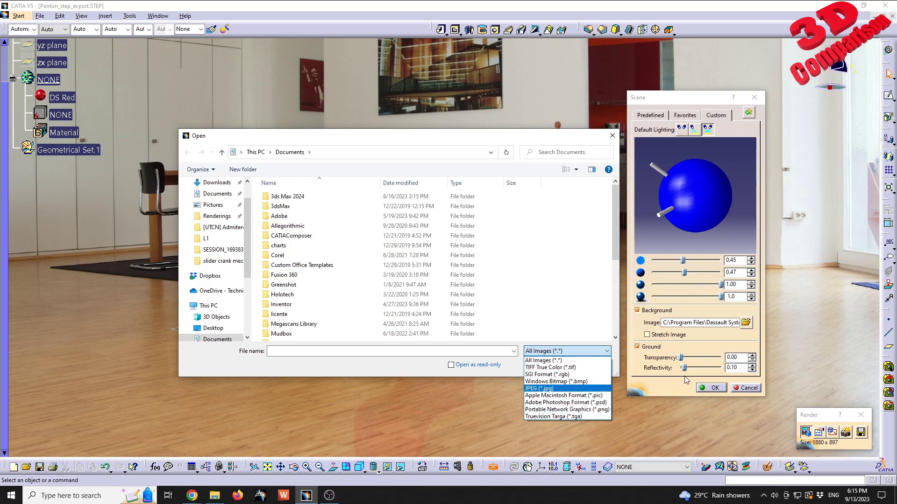
{"action": "left_click", "coordinate": [703, 332]}
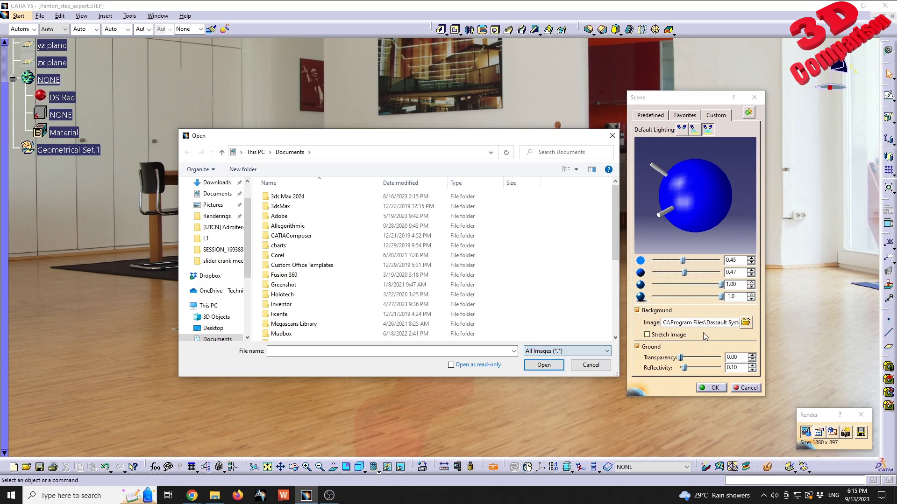
- Make the ground fully reflective and render only a region around the chair's base
{"action": "left_click", "coordinate": [611, 137]}
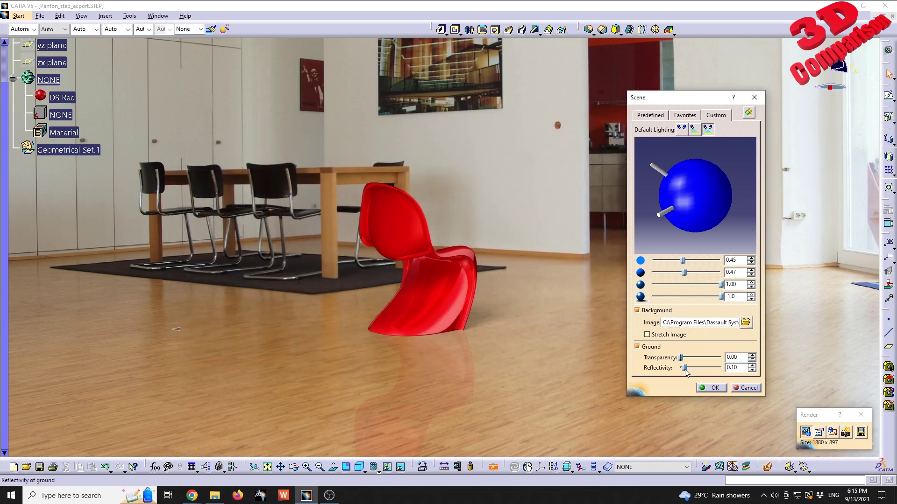
{"action": "left_click_drag", "start_coordinate": [684, 369], "coordinate": [722, 368]}
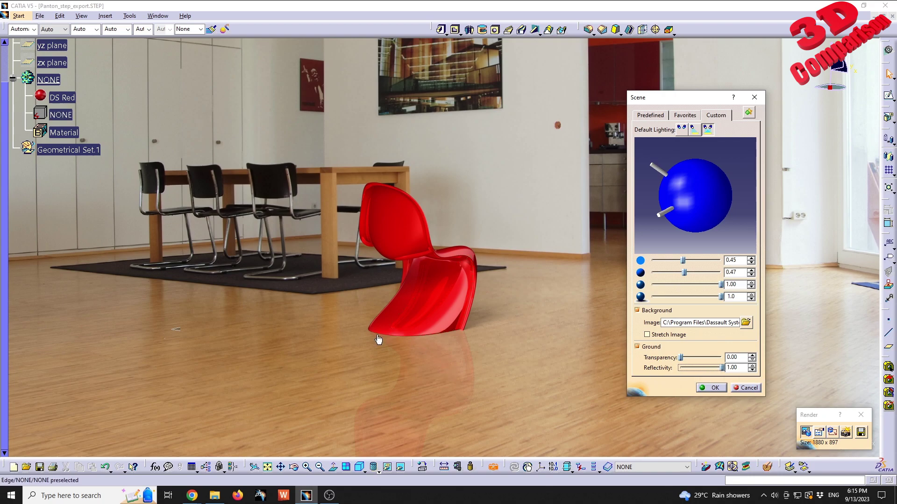
{"action": "left_click", "coordinate": [845, 432]}
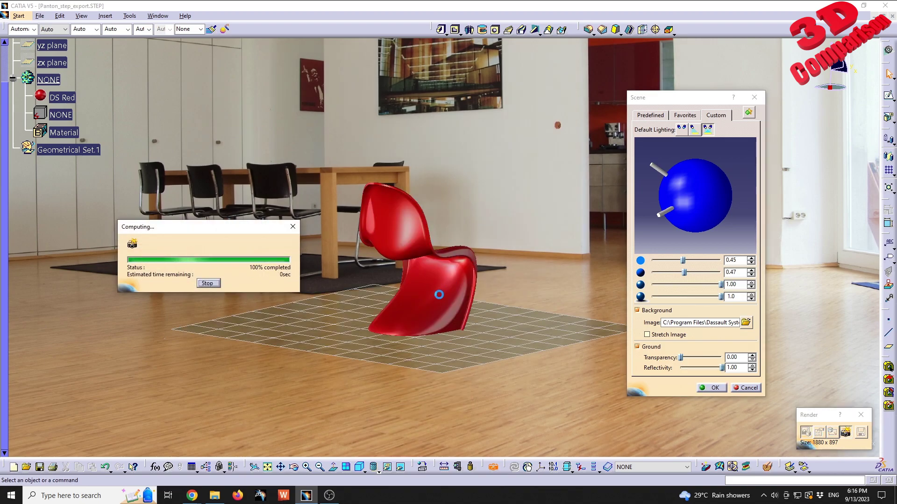
{"action": "left_click", "coordinate": [208, 283]}
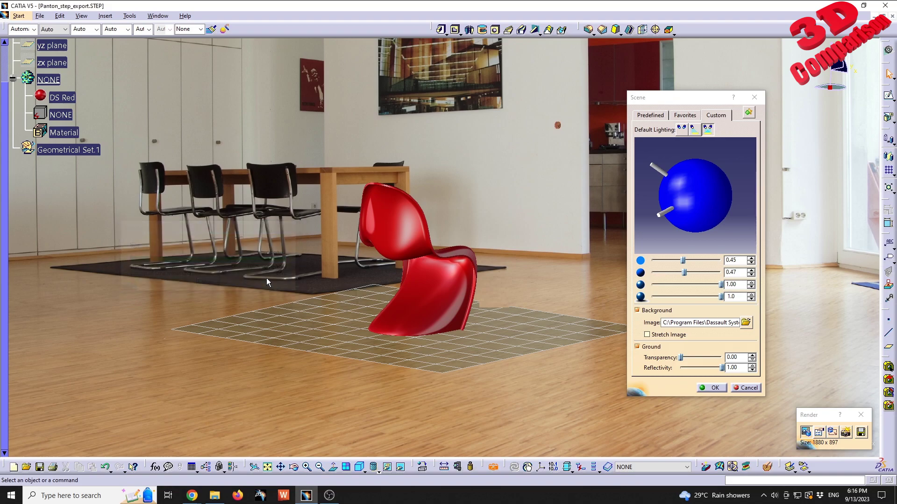
{"action": "left_click", "coordinate": [834, 435]}
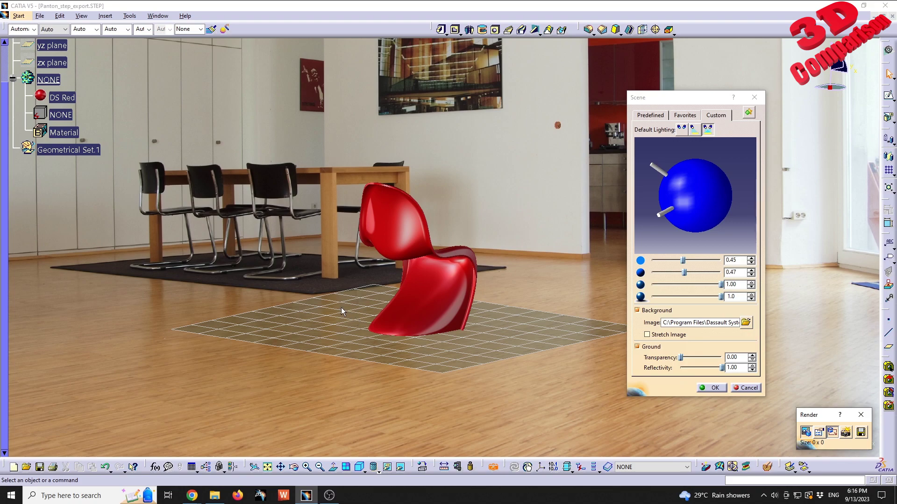
{"action": "left_click_drag", "start_coordinate": [336, 309], "coordinate": [489, 389]}
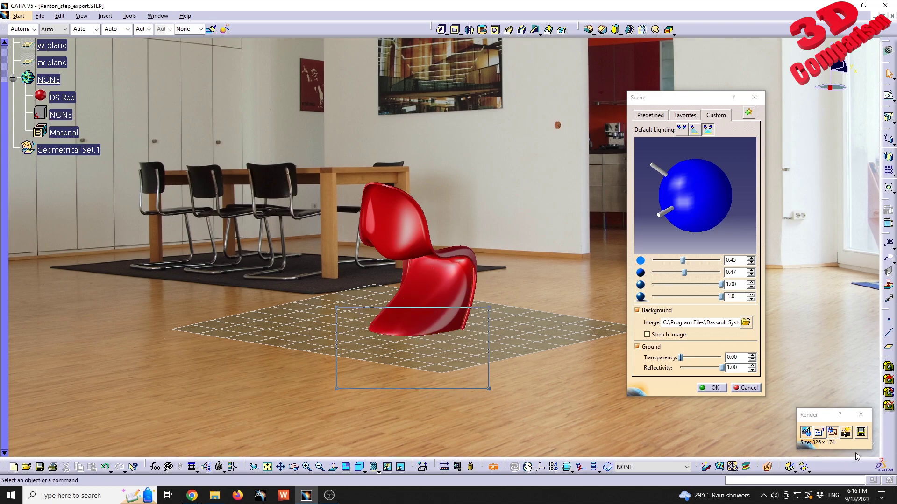
{"action": "left_click", "coordinate": [845, 432]}
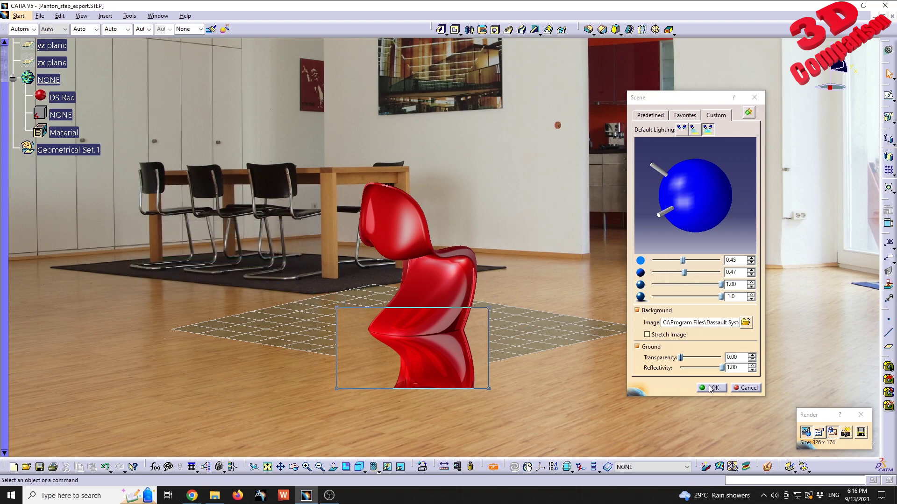
- Remove the ground reflection and re-render the floor patch below the chair
{"action": "left_click_drag", "start_coordinate": [723, 368], "coordinate": [681, 368]}
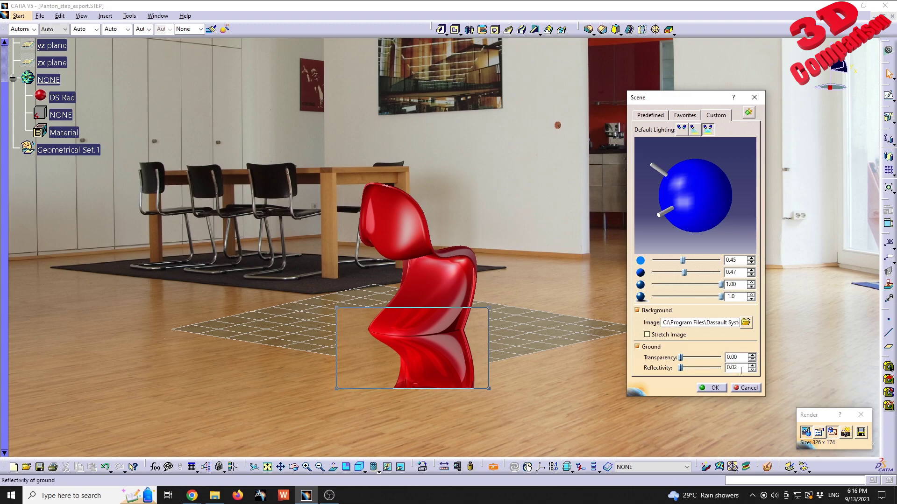
{"action": "left_click", "coordinate": [712, 388]}
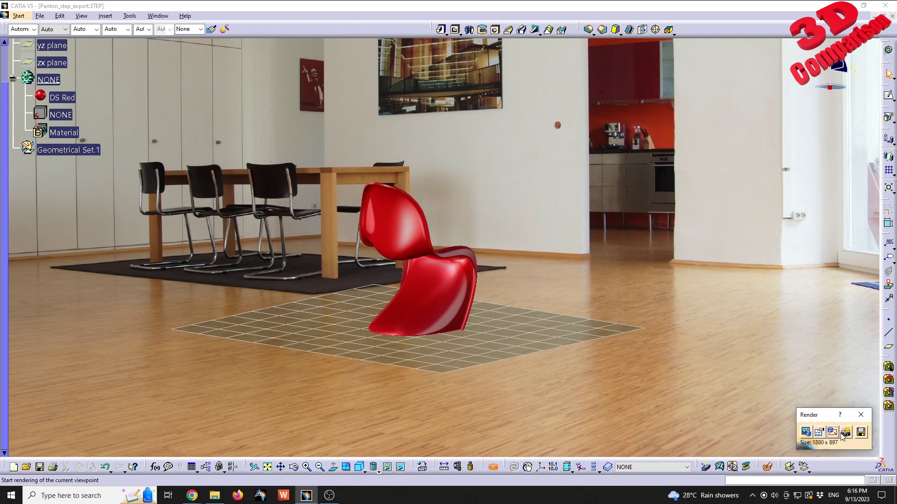
{"action": "left_click", "coordinate": [843, 434]}
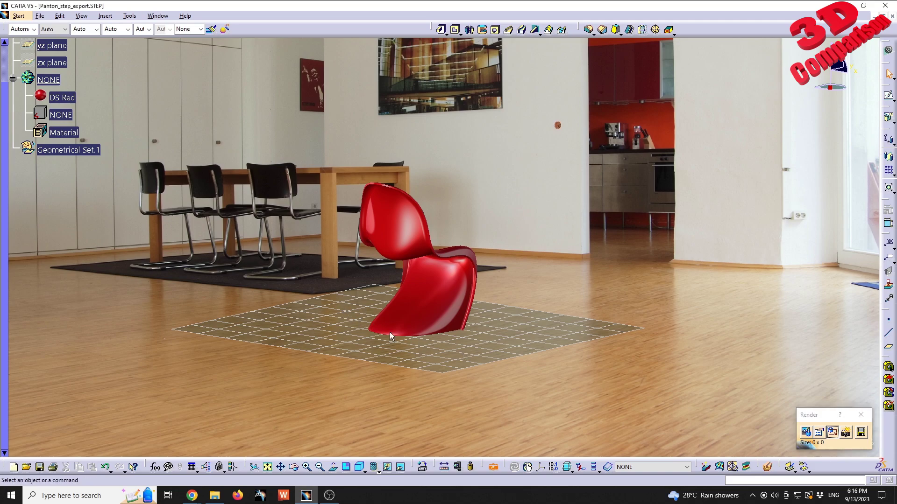
{"action": "left_click_drag", "start_coordinate": [342, 309], "coordinate": [489, 398]}
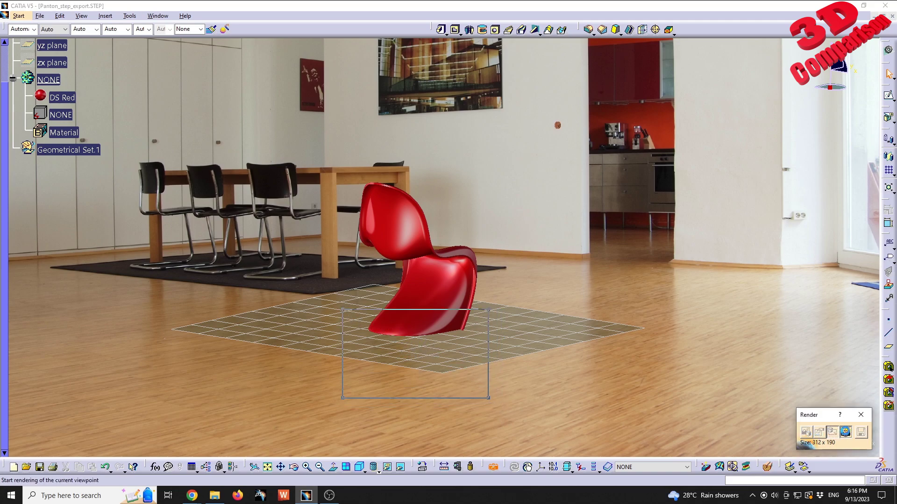
{"action": "left_click", "coordinate": [845, 432]}
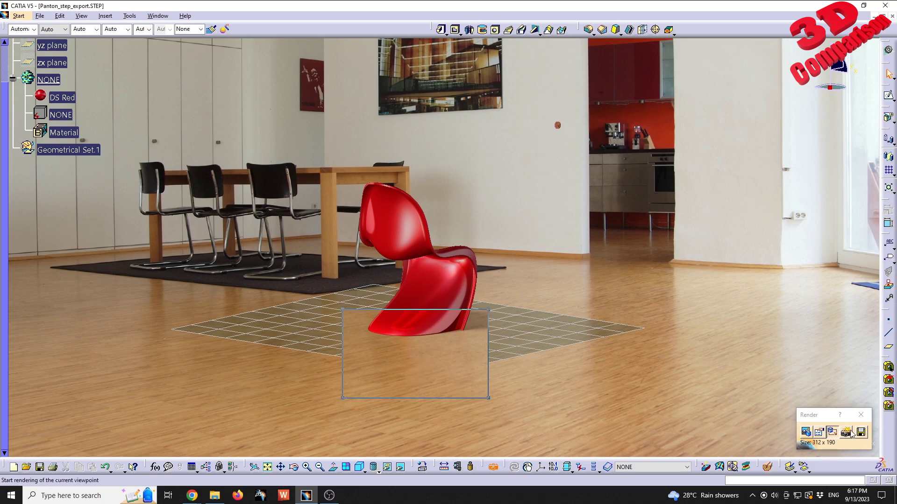
- Apply ground reflectivity 0.08, re-render the floor patch, and stop it at 3%
{"action": "left_click", "coordinate": [806, 432]}
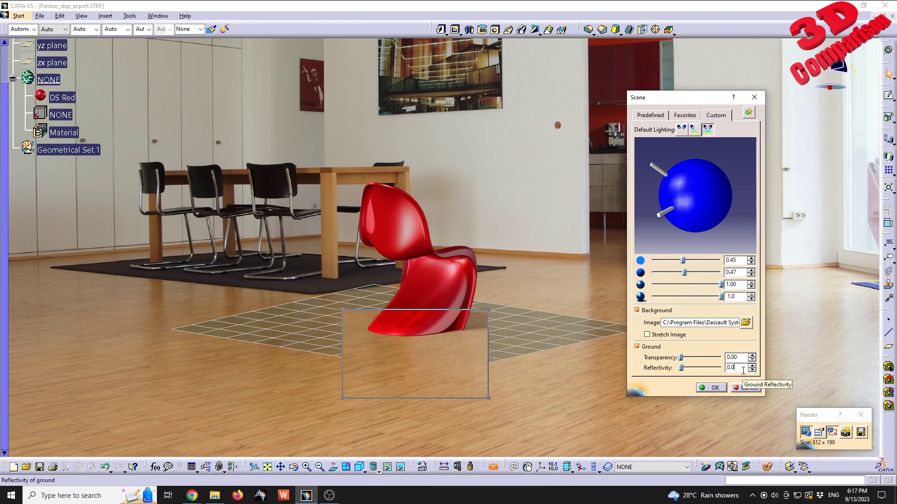
{"action": "left_click", "coordinate": [711, 388]}
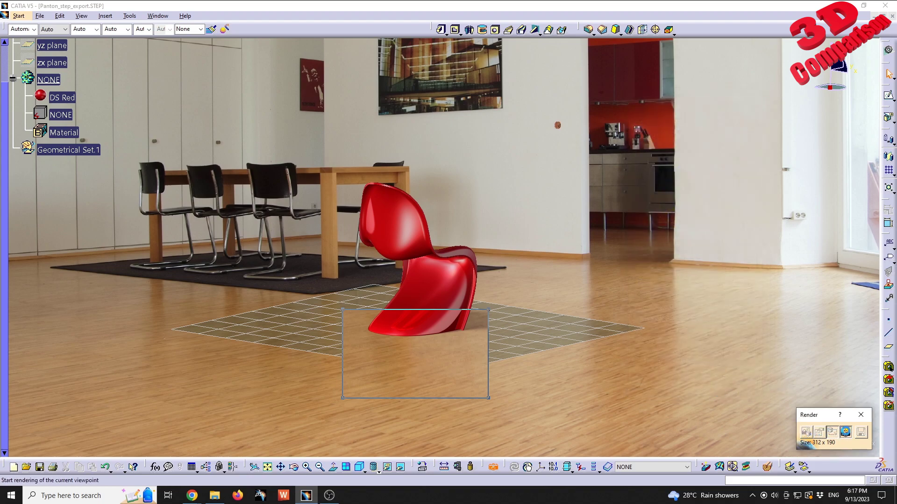
{"action": "left_click", "coordinate": [845, 432]}
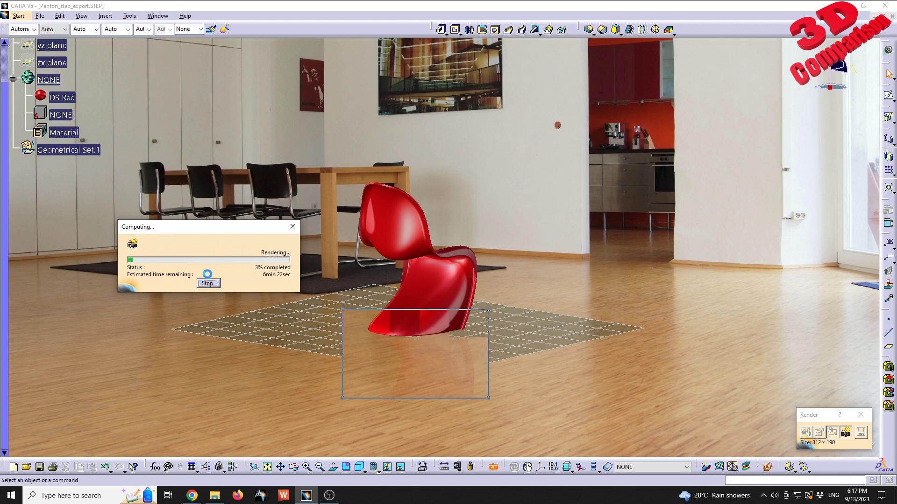
{"action": "left_click", "coordinate": [208, 283]}
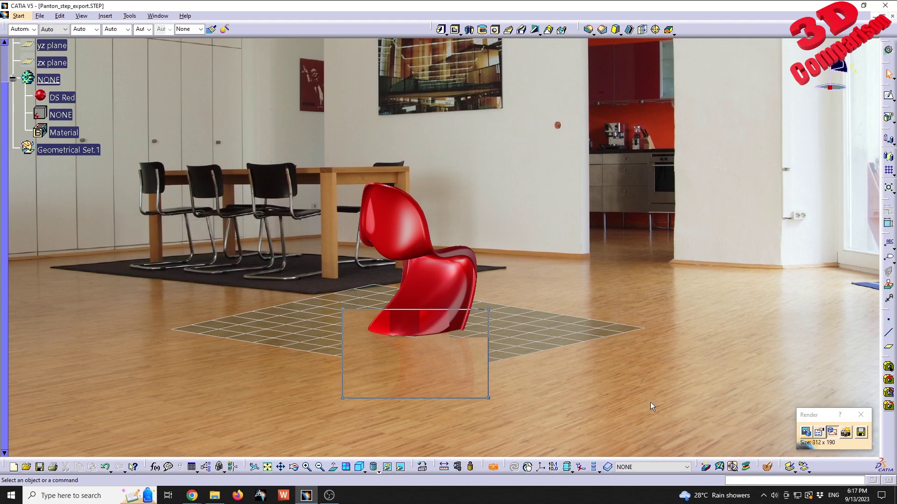
- Set ground transparency to 1.00, re-render the floor patch, then cancel the render
{"action": "left_click", "coordinate": [807, 433]}
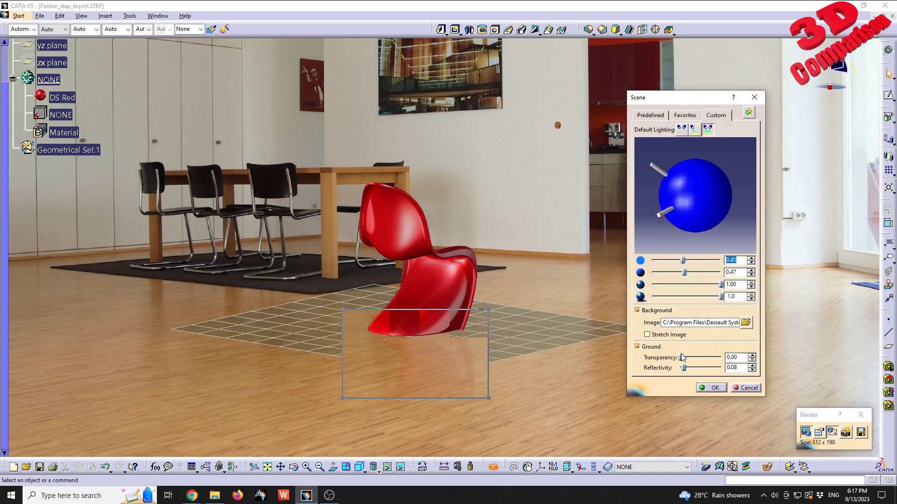
{"action": "left_click_drag", "start_coordinate": [682, 358], "coordinate": [724, 357]}
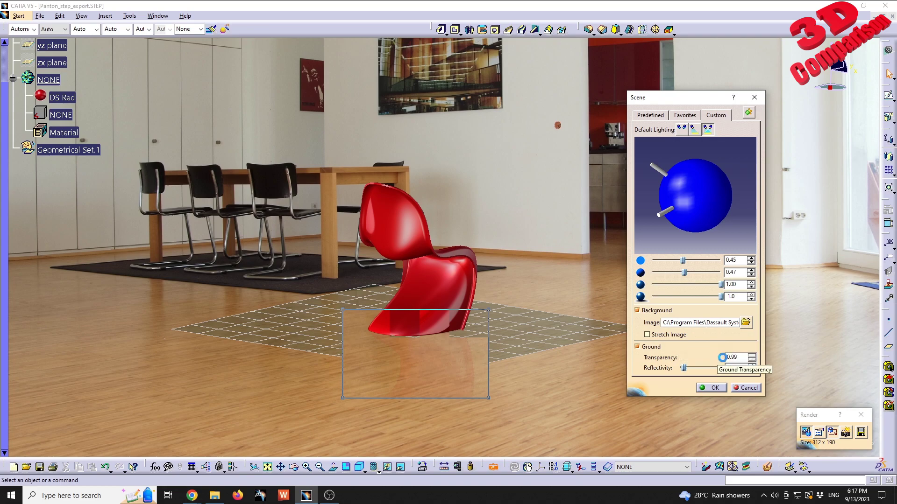
{"action": "left_click", "coordinate": [711, 388]}
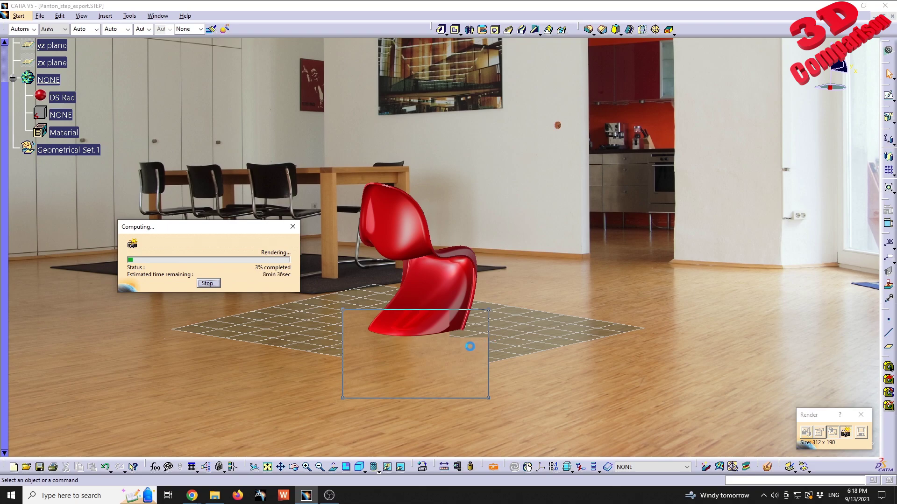
{"action": "key", "text": "Escape"}
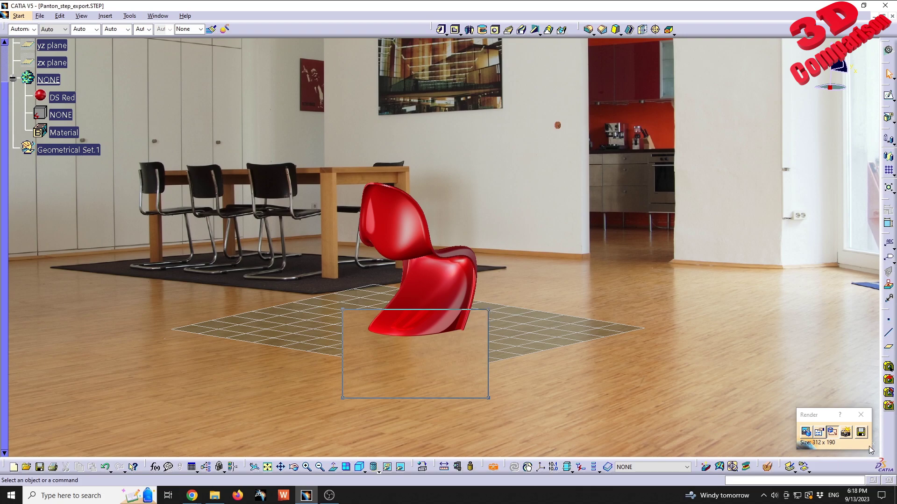
- Review the predefined scenes in the Scene settings, keeping the dining room
{"action": "double_click", "coordinate": [565, 346]}
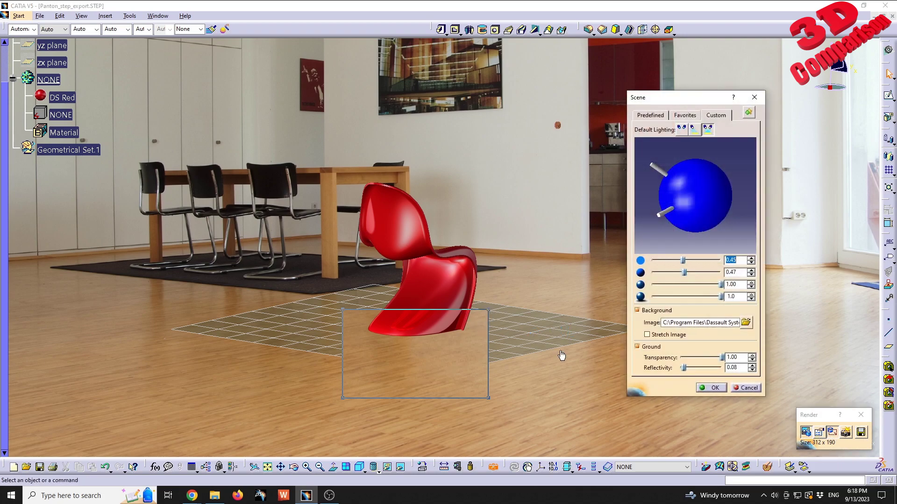
{"action": "left_click", "coordinate": [755, 388]}
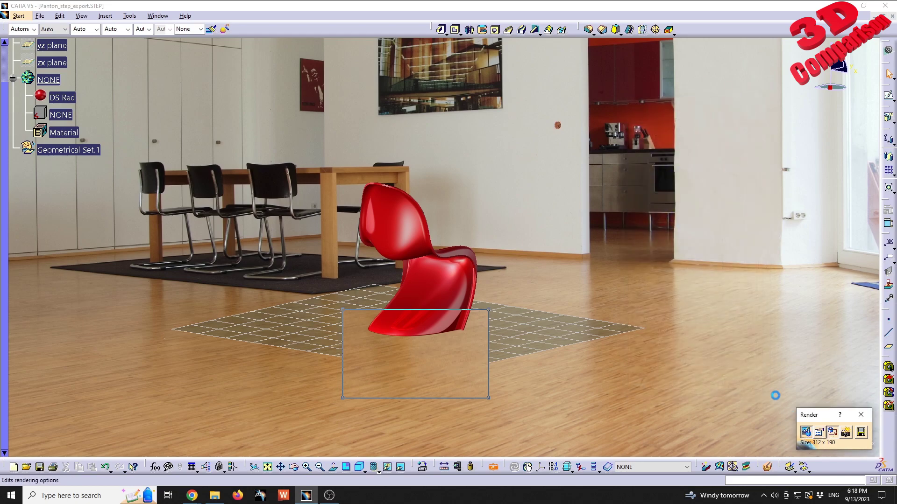
{"action": "double_click", "coordinate": [688, 351]}
{"action": "left_click", "coordinate": [650, 115]}
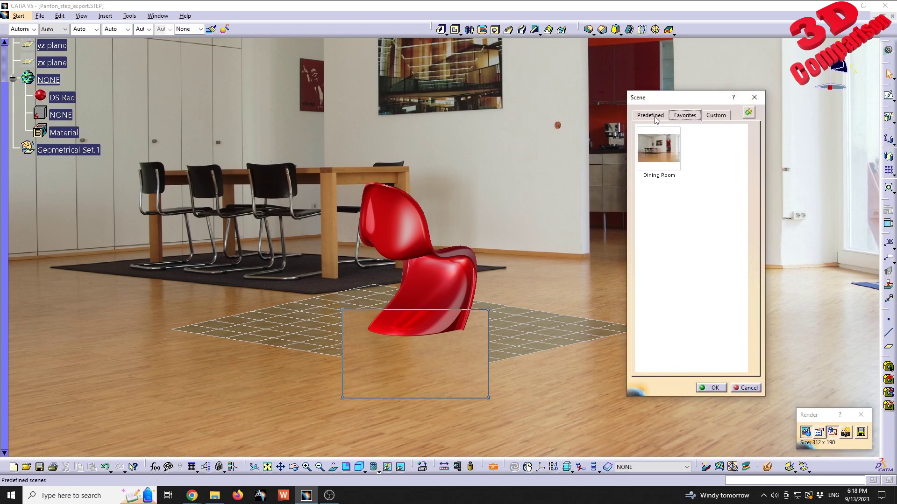
{"action": "left_click_drag", "start_coordinate": [700, 100], "coordinate": [651, 105]}
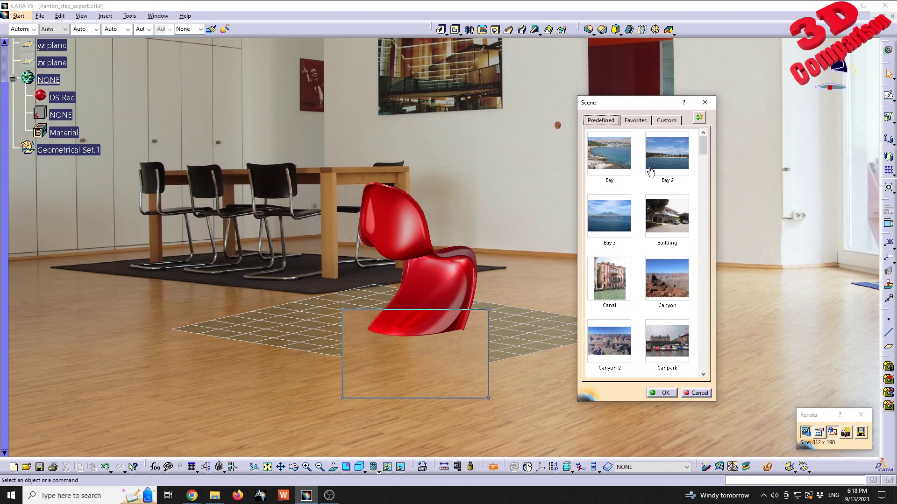
{"action": "left_click", "coordinate": [663, 394]}
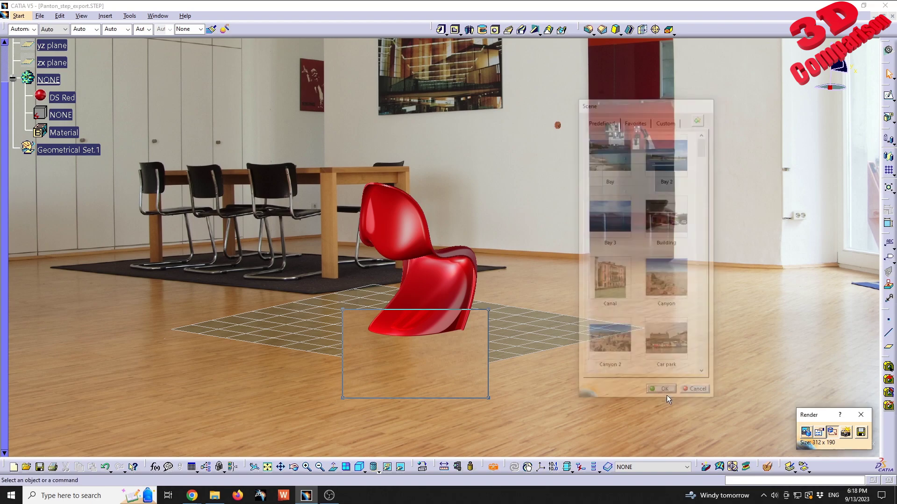
- Choose High from the Rendering Options quality list and confirm
{"action": "left_click", "coordinate": [825, 435]}
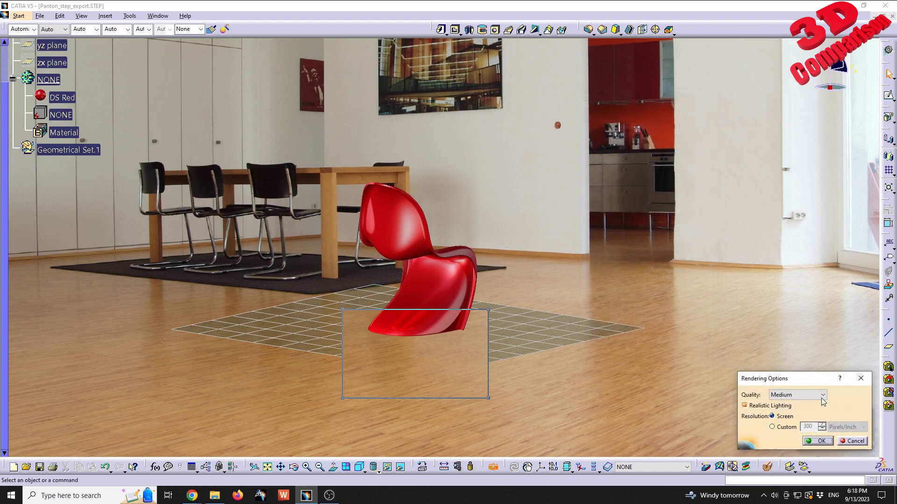
{"action": "left_click_drag", "start_coordinate": [822, 382], "coordinate": [683, 227]}
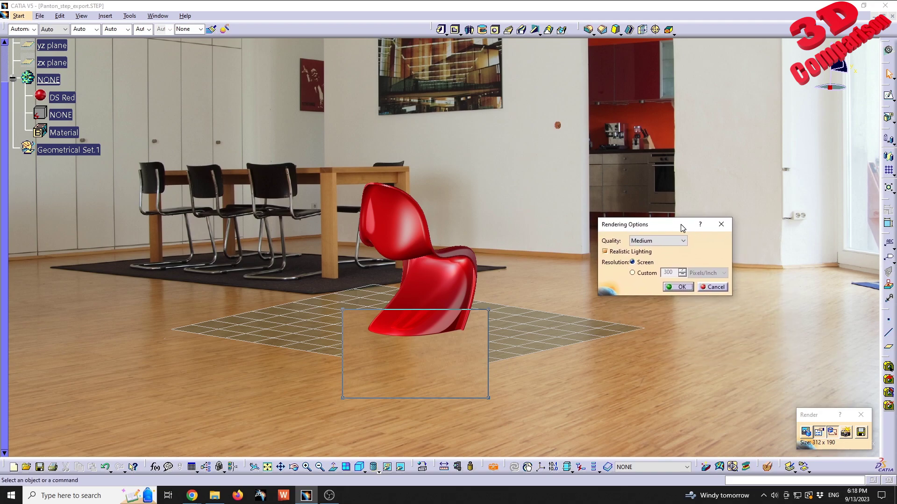
{"action": "left_click", "coordinate": [663, 241]}
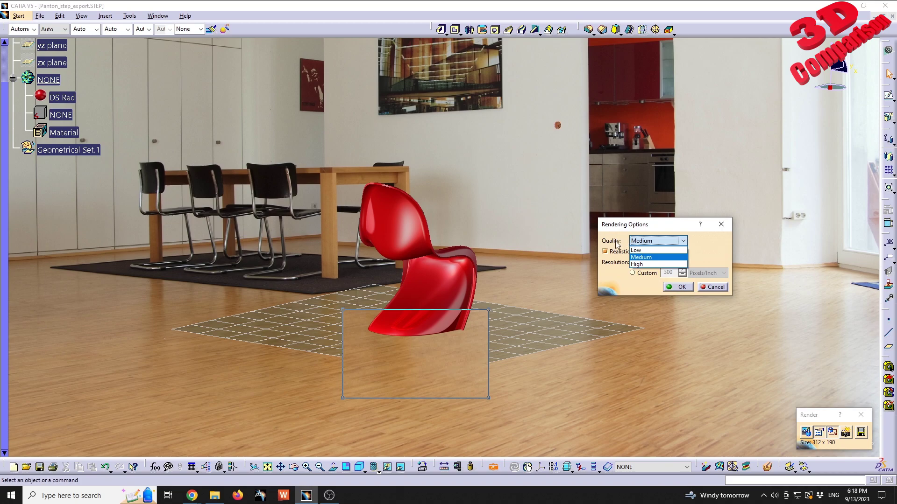
{"action": "left_click", "coordinate": [659, 241]}
{"action": "left_click", "coordinate": [659, 241]}
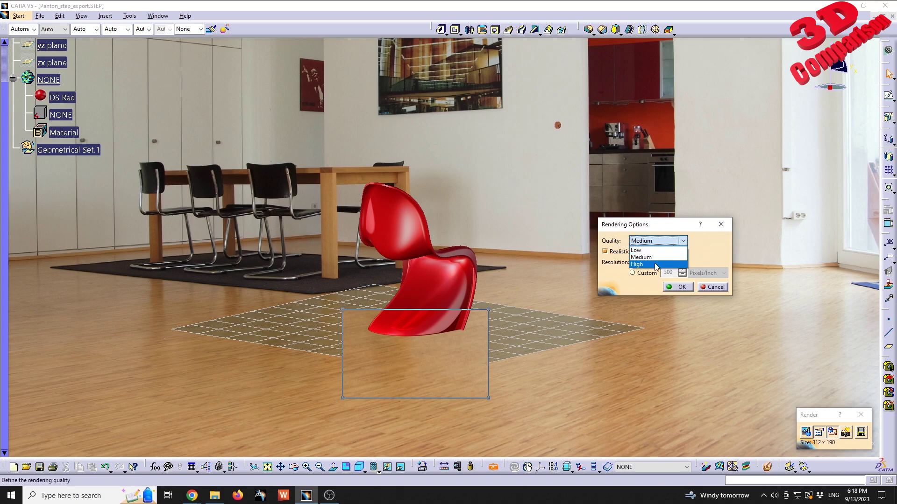
{"action": "left_click", "coordinate": [637, 264]}
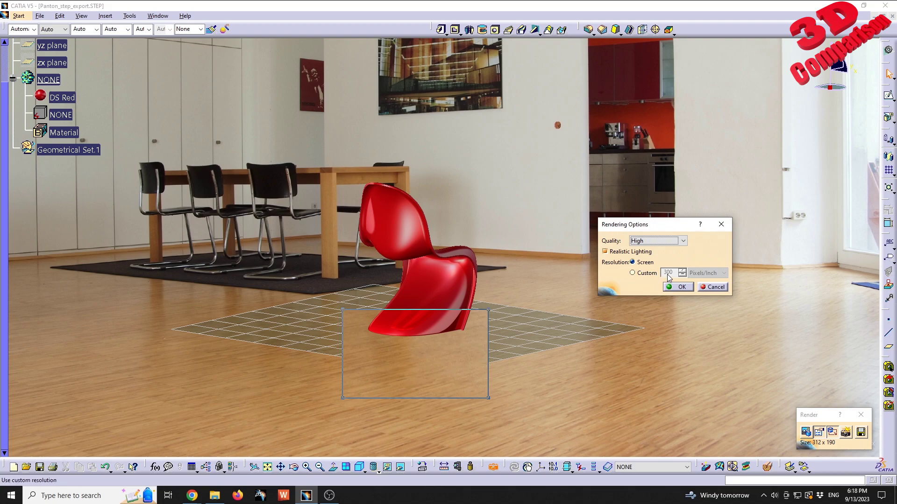
{"action": "left_click", "coordinate": [672, 287]}
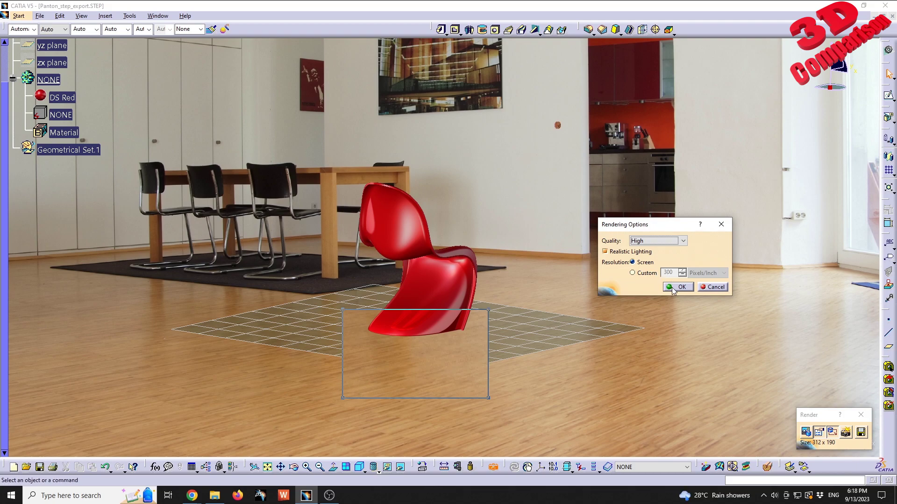
- Clear the rendered area, check Rendering Options, and start a full-view 1880 x 897 render
{"action": "left_click", "coordinate": [833, 434]}
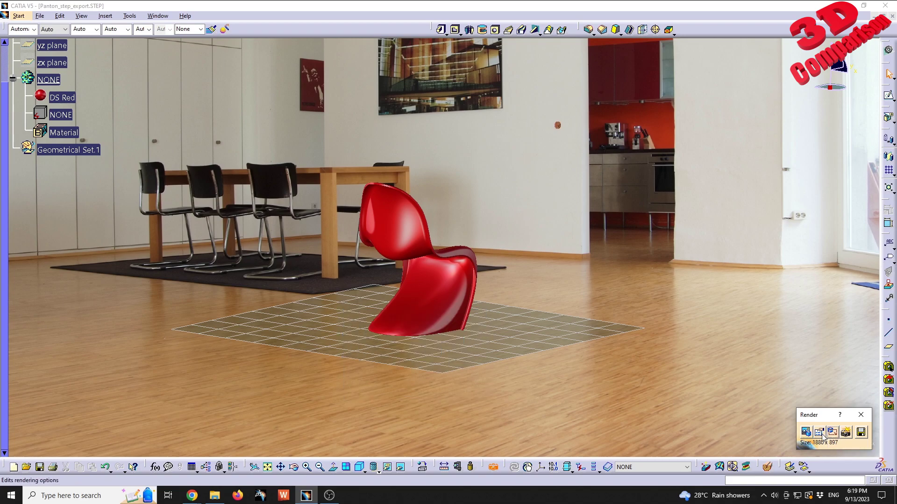
{"action": "left_click", "coordinate": [819, 432]}
{"action": "left_click", "coordinate": [681, 287]}
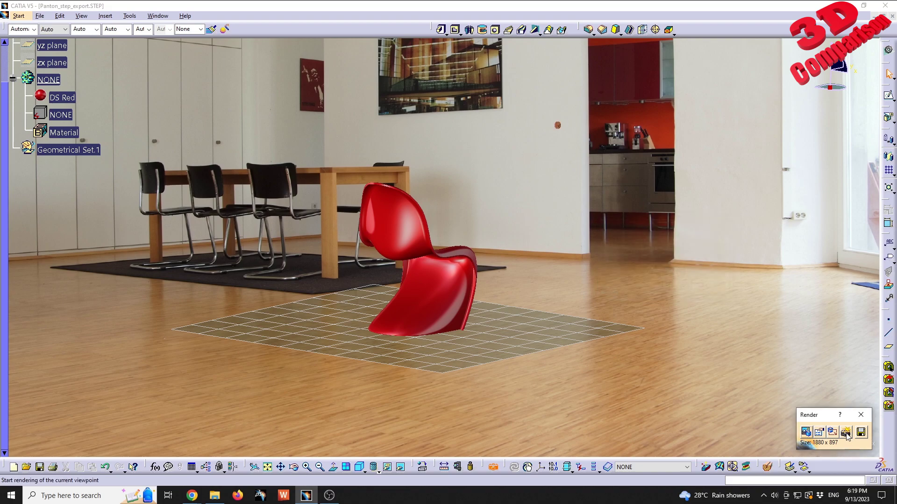
{"action": "left_click", "coordinate": [820, 433]}
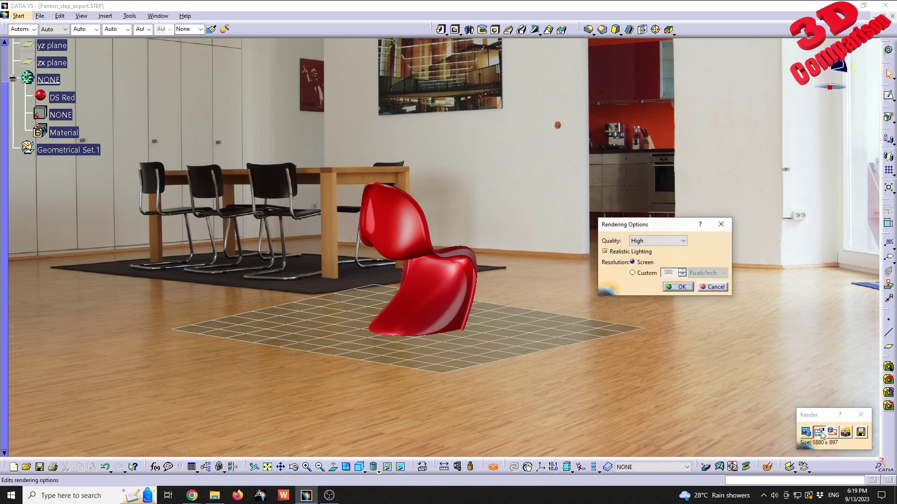
{"action": "left_click", "coordinate": [711, 286]}
{"action": "left_click", "coordinate": [845, 432]}
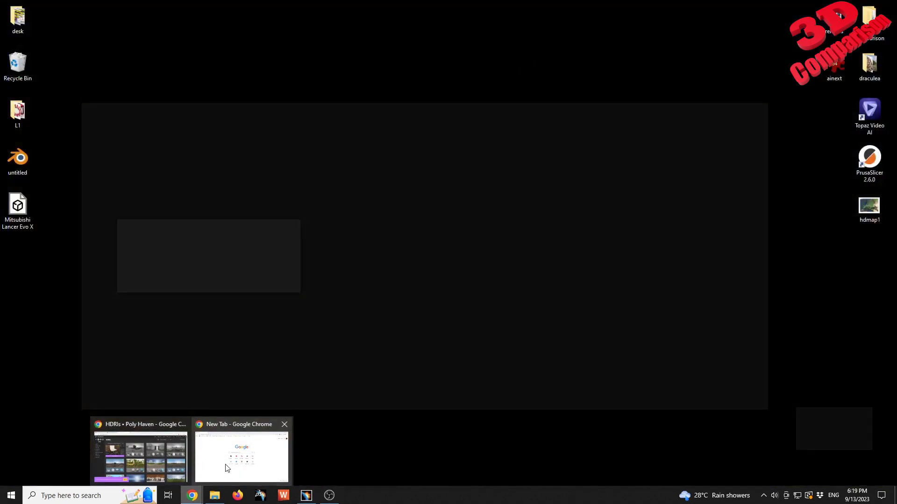
- Scrub through the Keyshot Panton chair video, then return to the rendering CATIA window
{"action": "left_click", "coordinate": [140, 448]}
{"action": "left_click", "coordinate": [194, 10]}
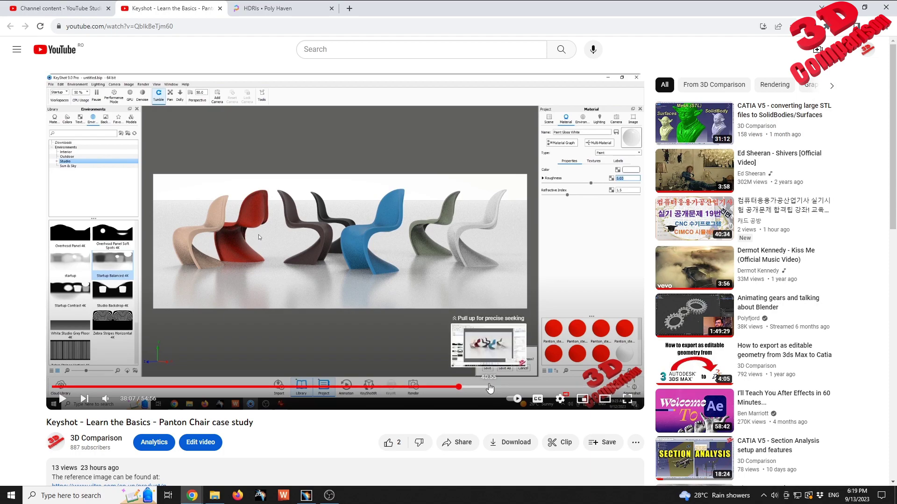
{"action": "left_click", "coordinate": [489, 387]}
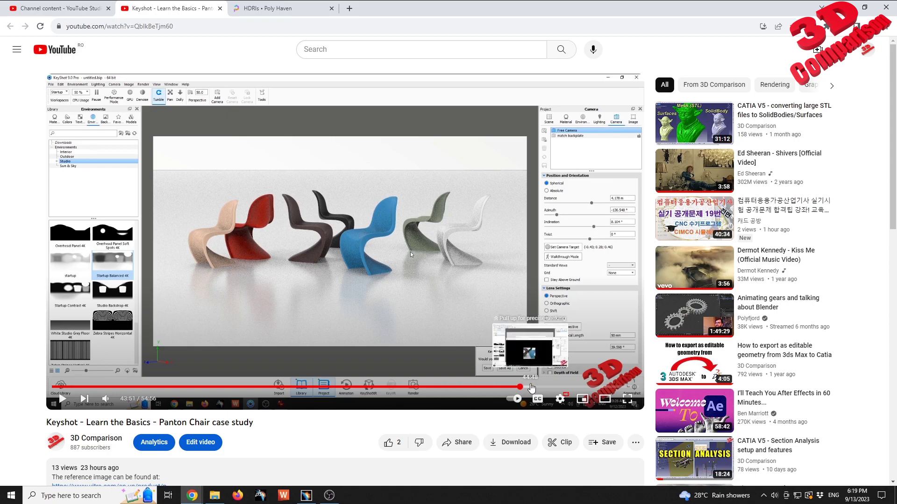
{"action": "left_click_drag", "start_coordinate": [530, 388], "coordinate": [558, 390]}
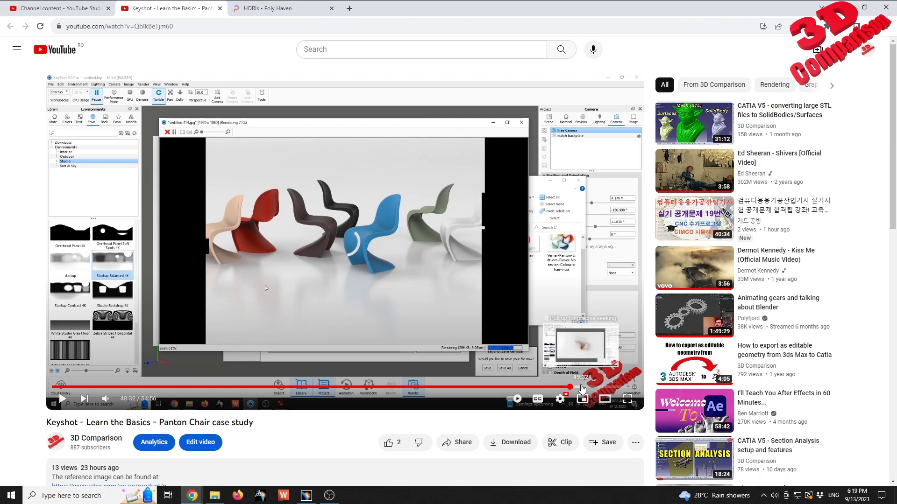
{"action": "left_click", "coordinate": [581, 388]}
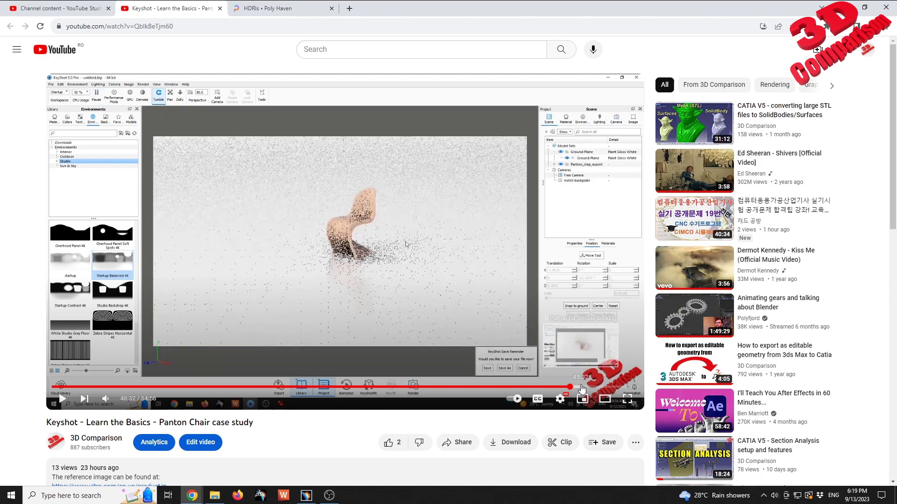
{"action": "left_click", "coordinate": [560, 386]}
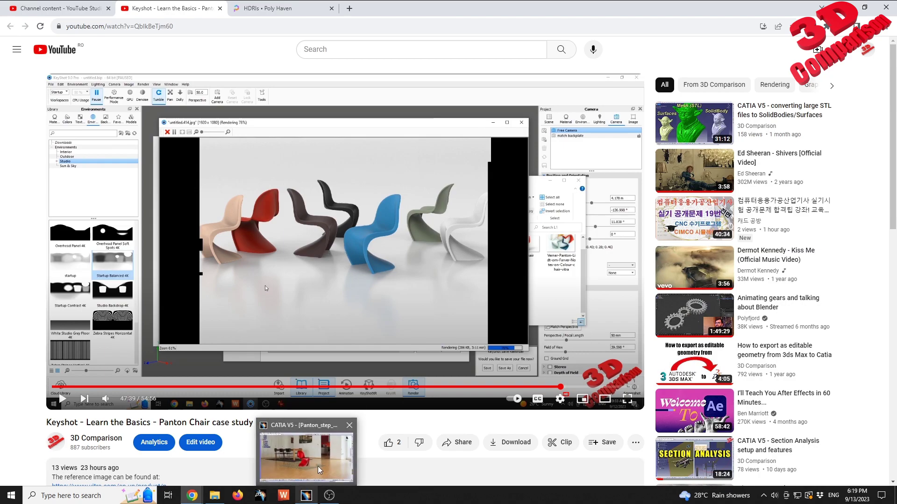
{"action": "left_click", "coordinate": [306, 496]}
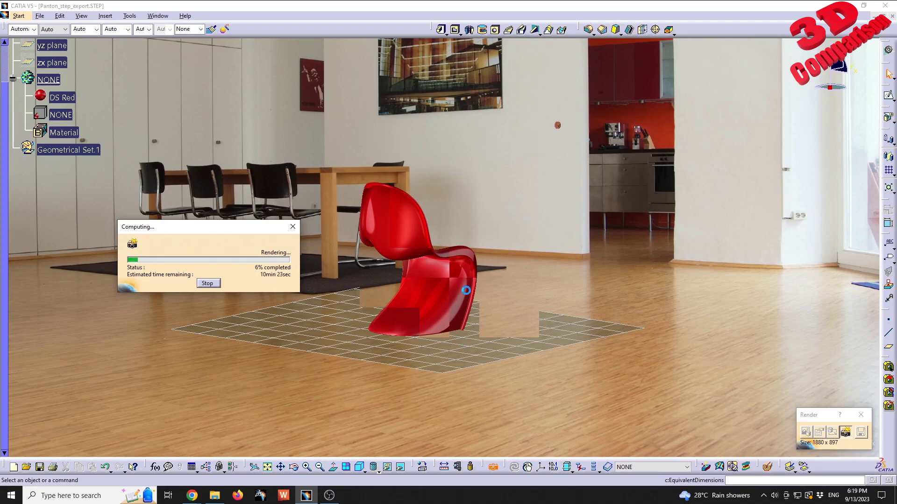
- Stop the full-view render and close the Render toolbar to leave the dining-room scene
{"action": "left_click", "coordinate": [207, 283]}
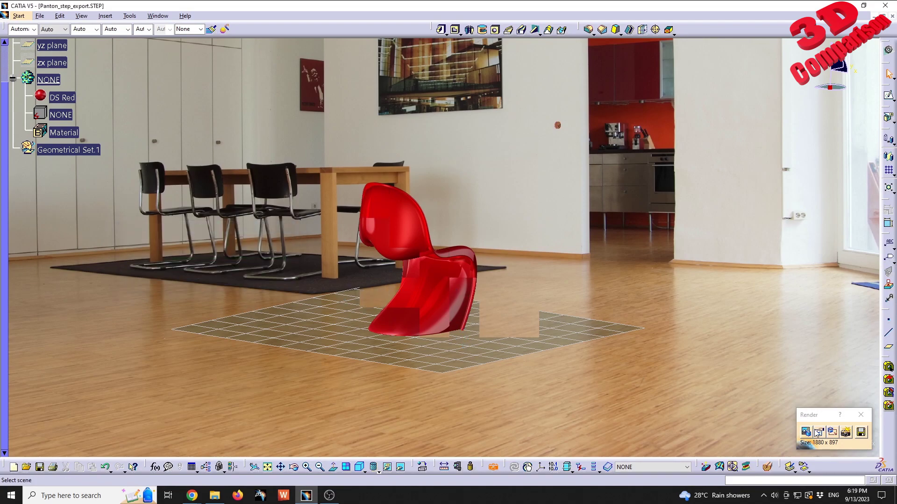
{"action": "left_click", "coordinate": [859, 415]}
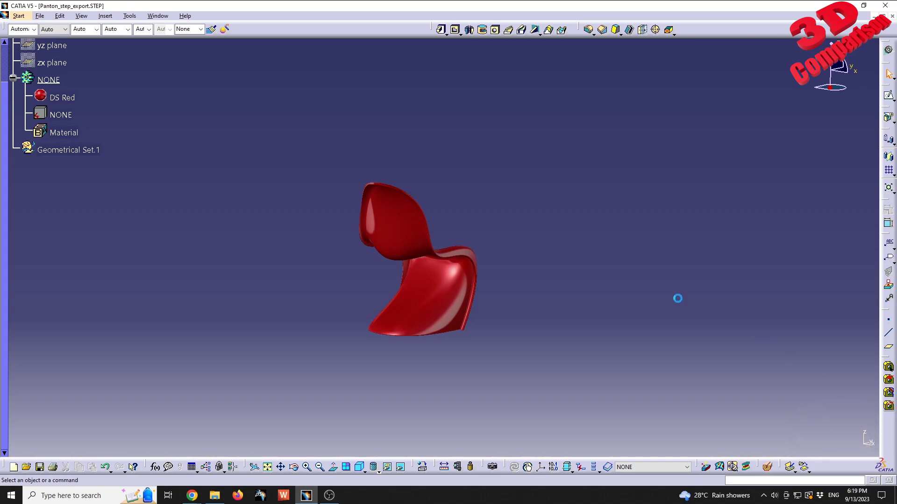
{"action": "mouse_move", "coordinate": [198, 501]}
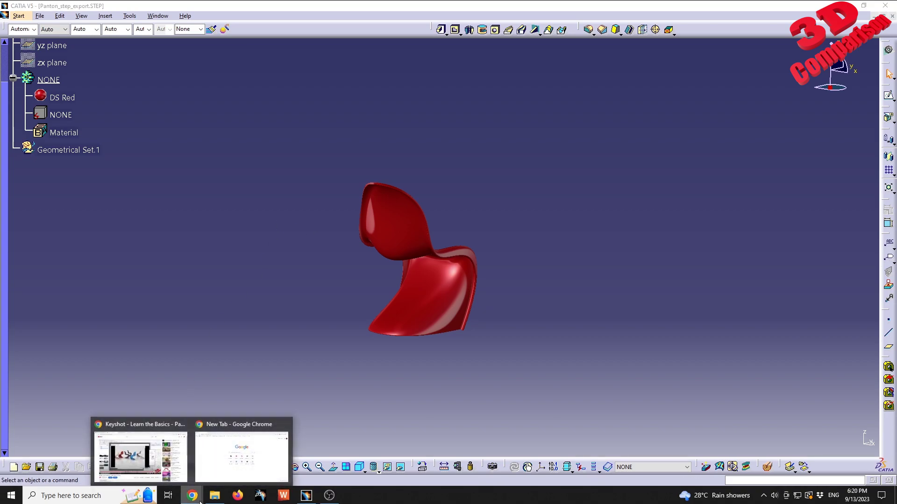
{"action": "left_click", "coordinate": [154, 453]}
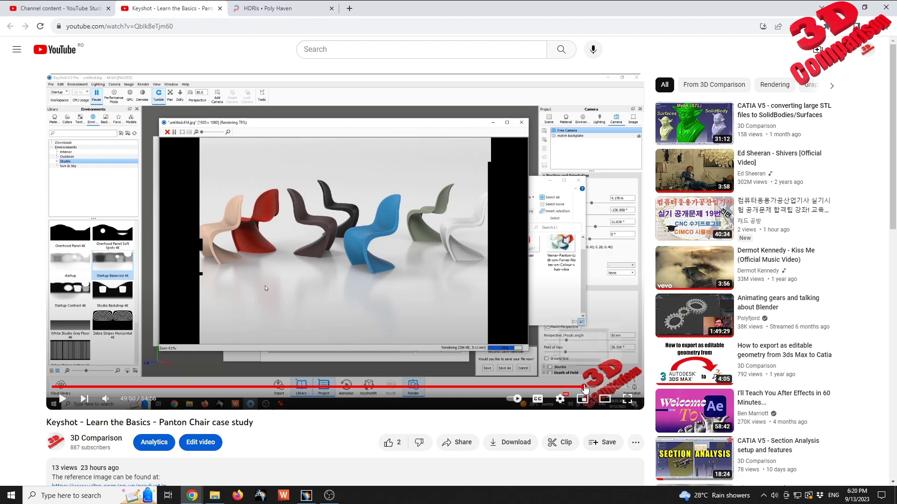
{"action": "left_click", "coordinate": [579, 387]}
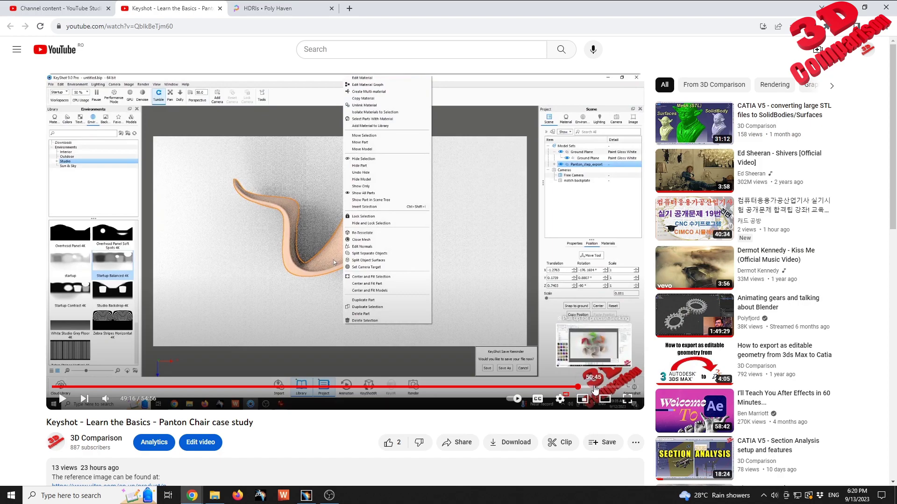
{"action": "left_click", "coordinate": [594, 387]}
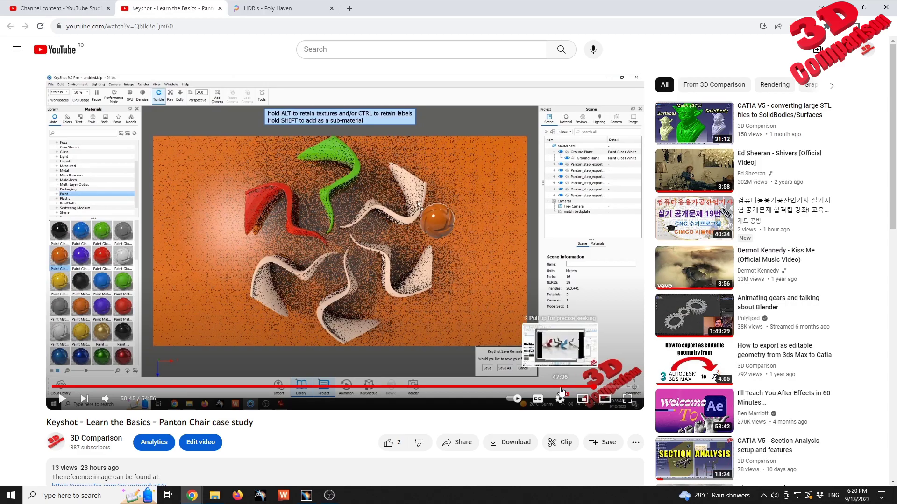
- Orbit around the red chair and switch to the Assembly Design workbench
{"action": "left_click", "coordinate": [305, 495]}
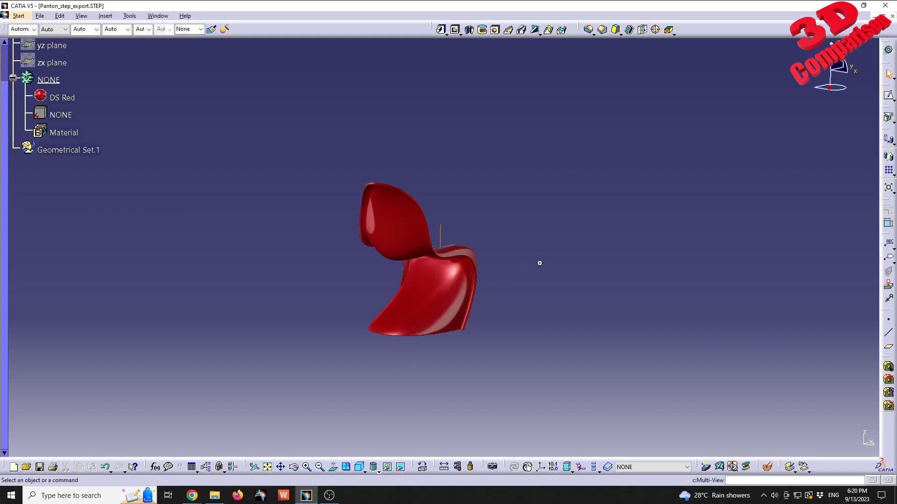
{"action": "middle_click_drag", "start_coordinate": [539, 263], "coordinate": [430, 248]}
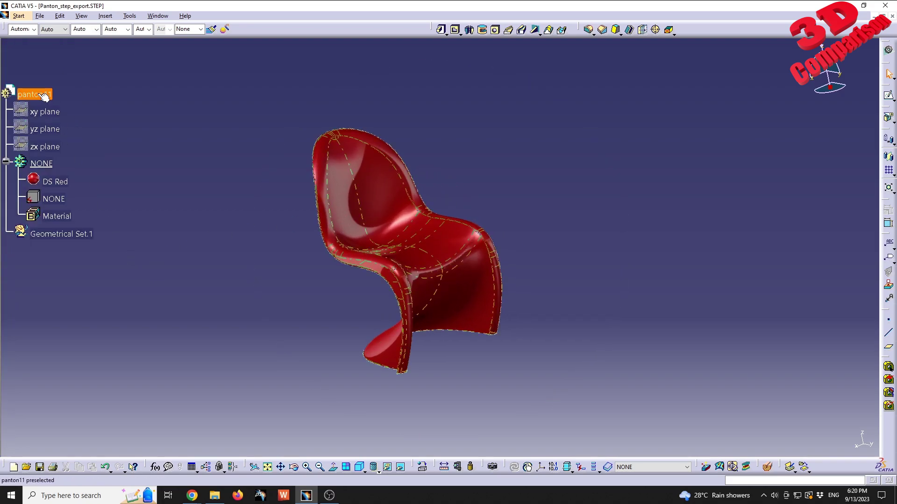
{"action": "left_click", "coordinate": [24, 17]}
{"action": "mouse_move", "coordinate": [46, 41]}
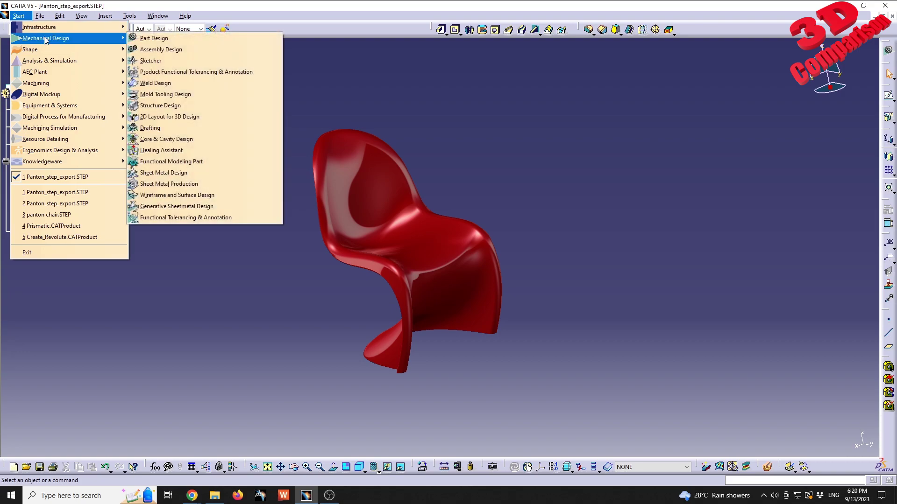
{"action": "left_click", "coordinate": [200, 50]}
- Select the red chair's NONE body in the specification tree
{"action": "left_click", "coordinate": [46, 96]}
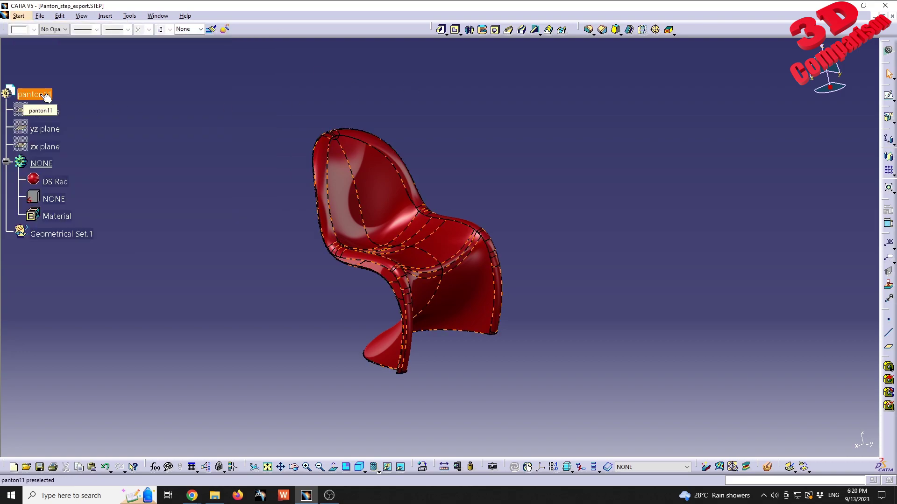
{"action": "left_click", "coordinate": [46, 95]}
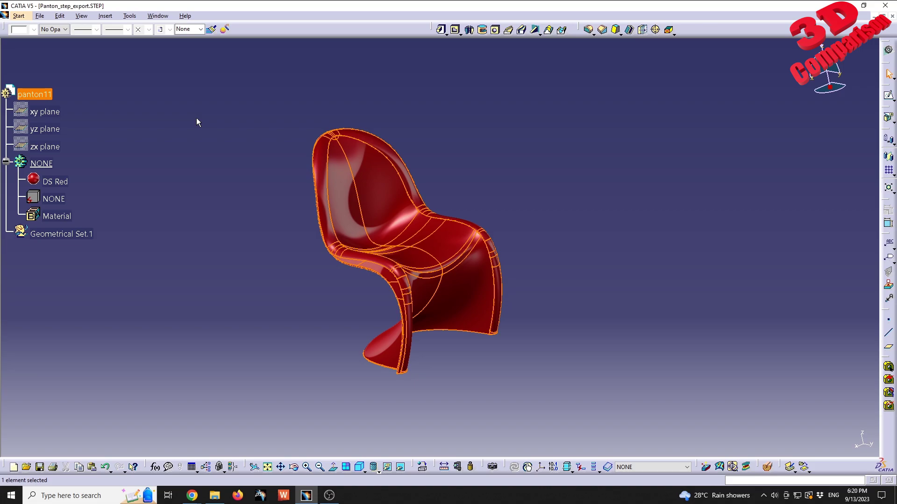
{"action": "left_click", "coordinate": [291, 275]}
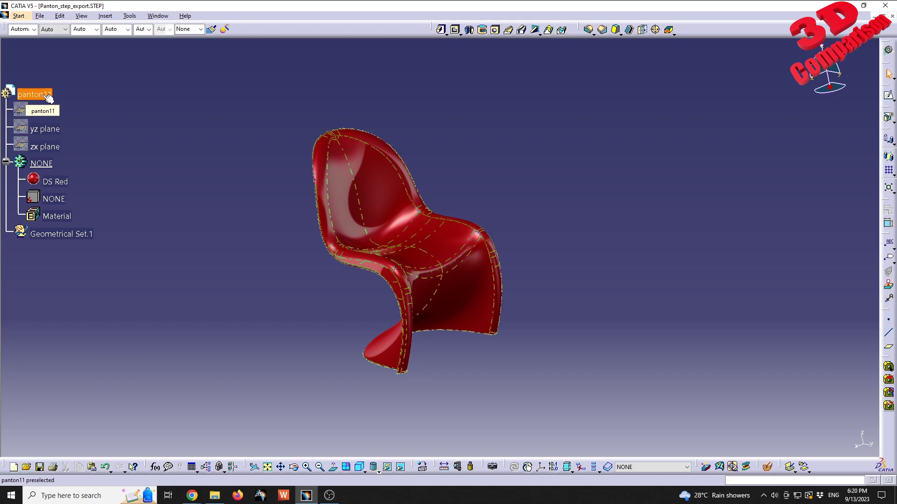
{"action": "left_click", "coordinate": [50, 199]}
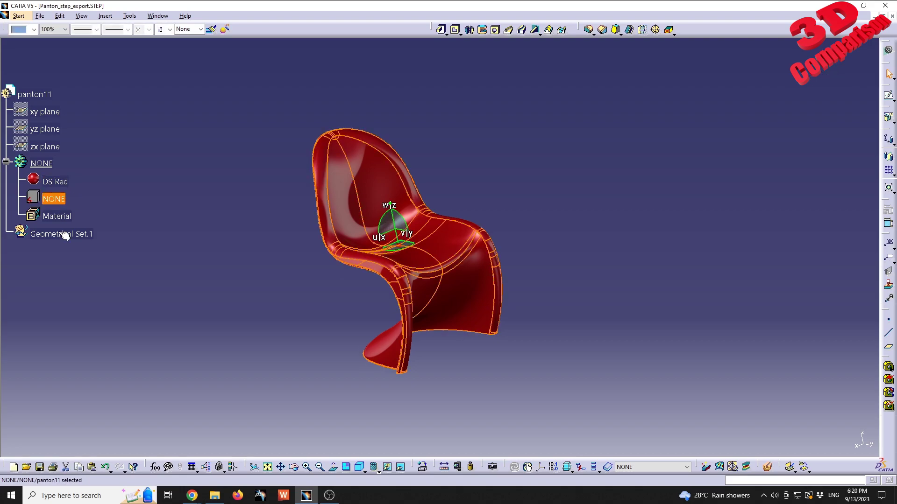
- Move the pasted Body.2 chair copy to the right of the red chair
{"action": "left_click", "coordinate": [161, 189]}
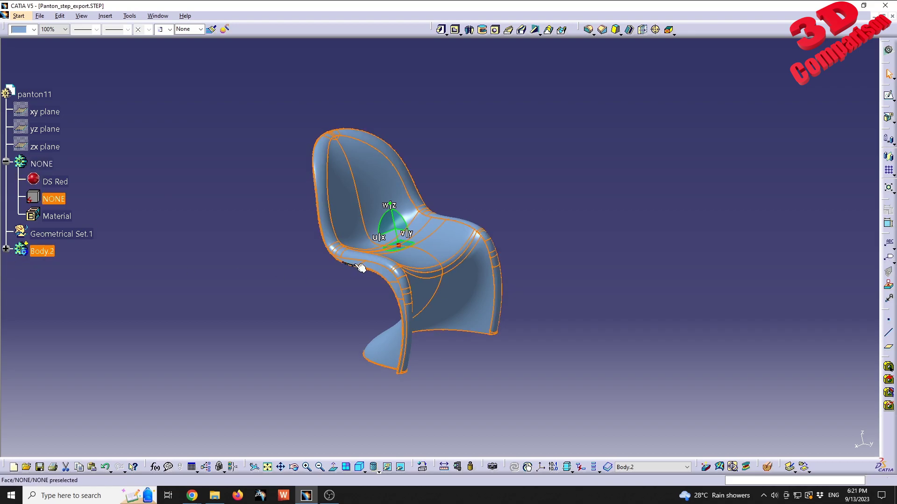
{"action": "left_click_drag", "start_coordinate": [409, 243], "coordinate": [558, 280]}
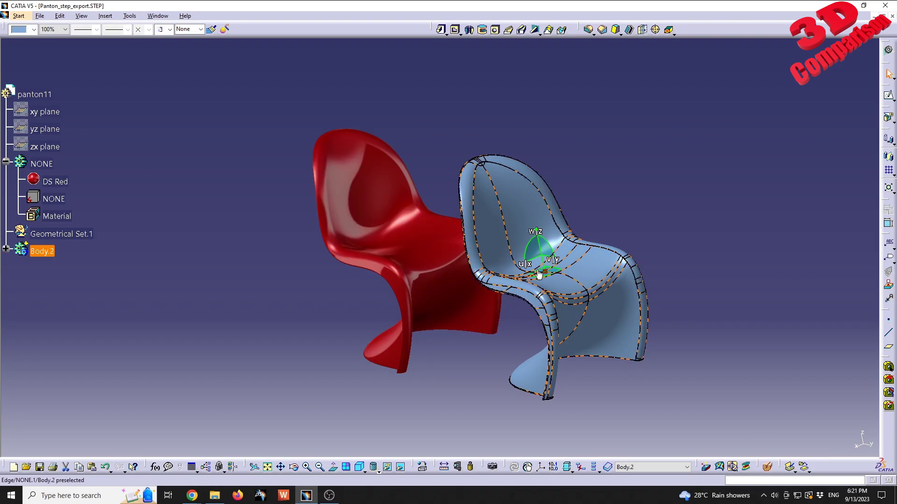
{"action": "left_click_drag", "start_coordinate": [538, 274], "coordinate": [651, 233]}
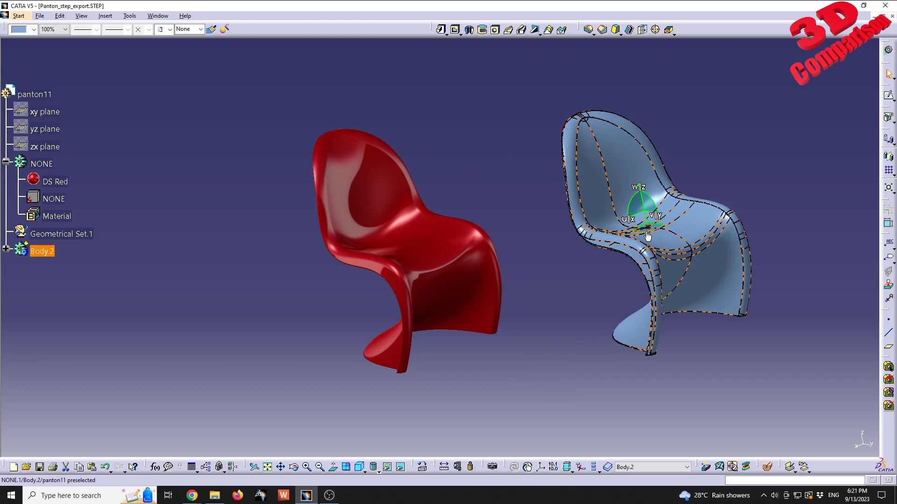
- Rotate the second chair -90° to face the same way and expand Body.2 in the tree
{"action": "left_click", "coordinate": [647, 237]}
{"action": "middle_click_drag", "start_coordinate": [647, 237], "coordinate": [544, 363]}
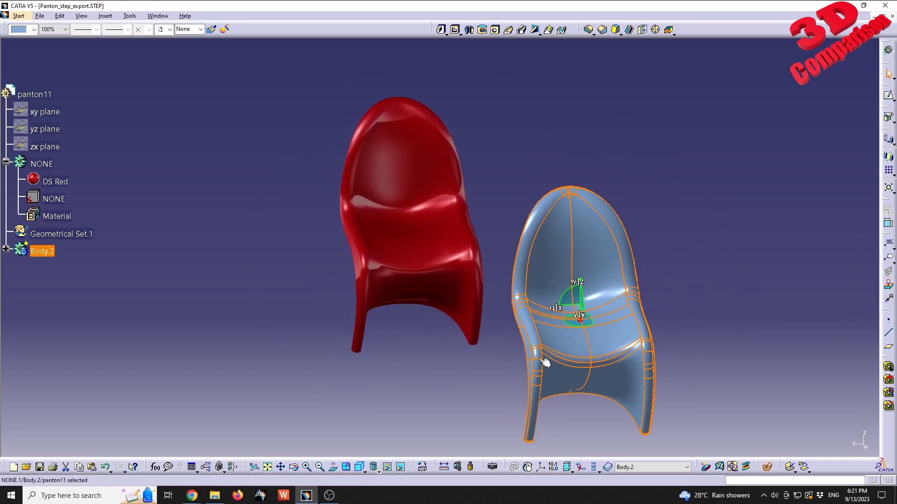
{"action": "left_click_drag", "start_coordinate": [558, 323], "coordinate": [535, 300]}
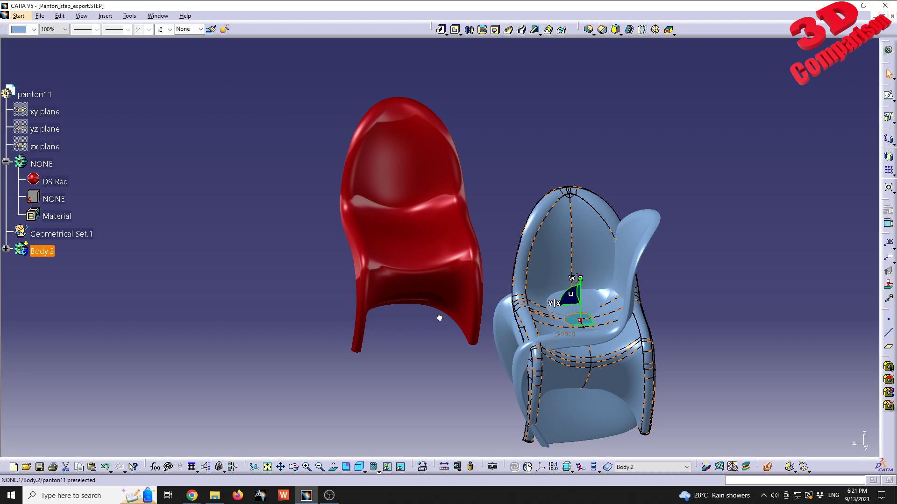
{"action": "left_click", "coordinate": [425, 372]}
{"action": "middle_click_drag", "start_coordinate": [424, 372], "coordinate": [318, 272]}
{"action": "left_click", "coordinate": [5, 248]}
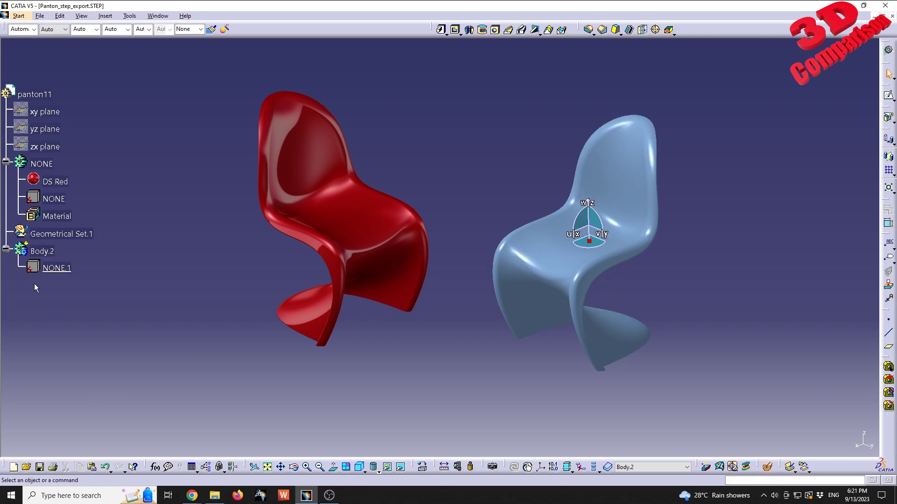
- Copy the DS Red material from the tree and select the Body.2 chair
{"action": "left_click", "coordinate": [57, 180]}
{"action": "right_click", "coordinate": [57, 180]}
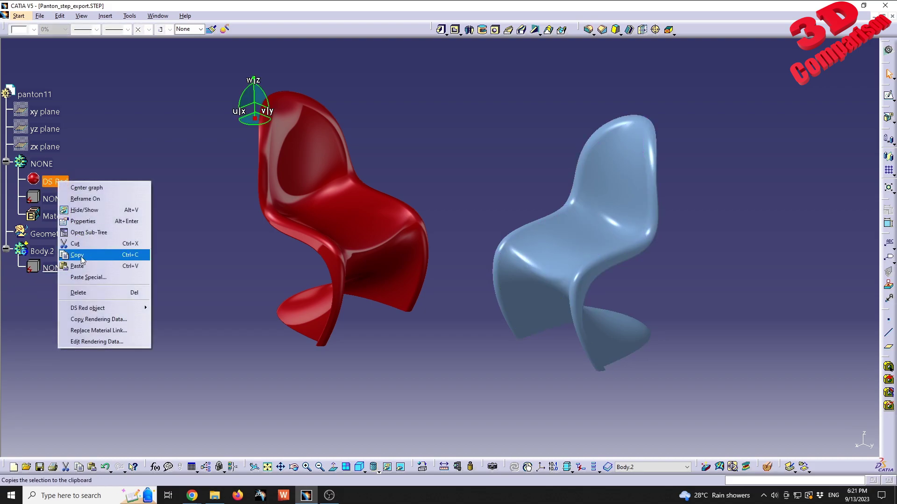
{"action": "left_click", "coordinate": [77, 255]}
{"action": "left_click", "coordinate": [42, 250]}
{"action": "left_click", "coordinate": [169, 307]}
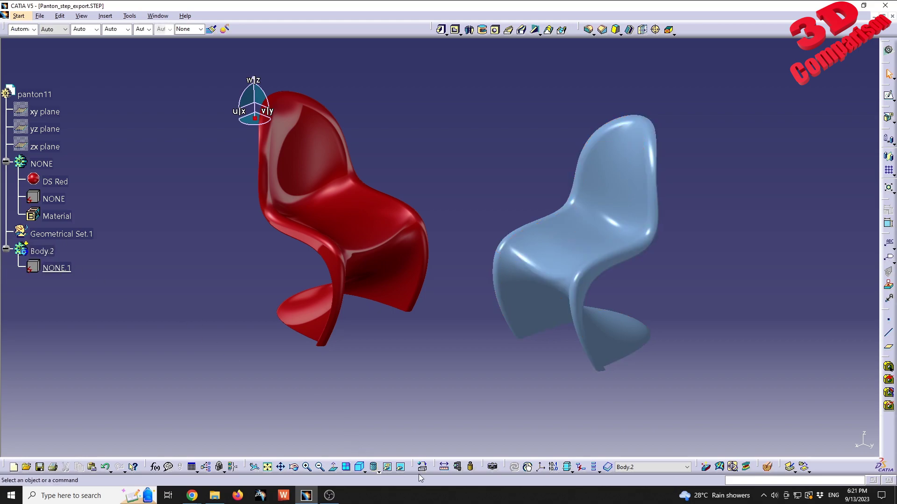
- Apply DS Light Blue from the material library to the second chair, Body.2
{"action": "left_click", "coordinate": [422, 466]}
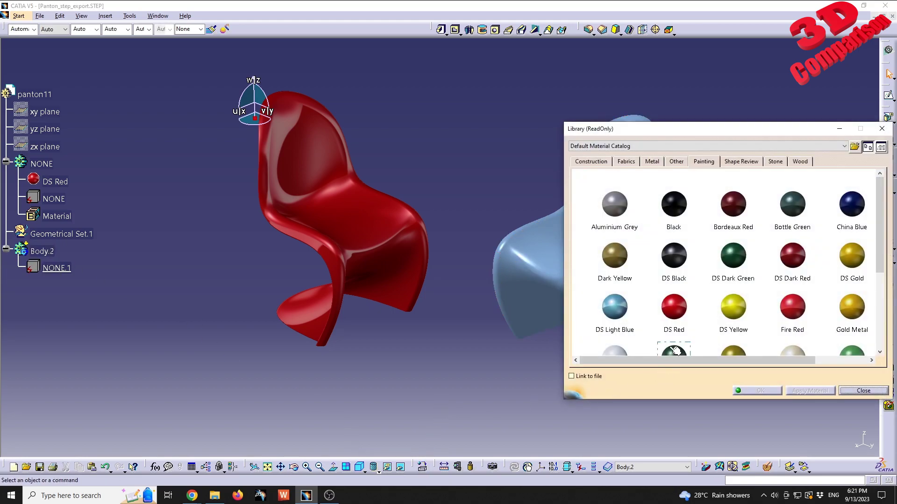
{"action": "left_click_drag", "start_coordinate": [665, 129], "coordinate": [745, 142]}
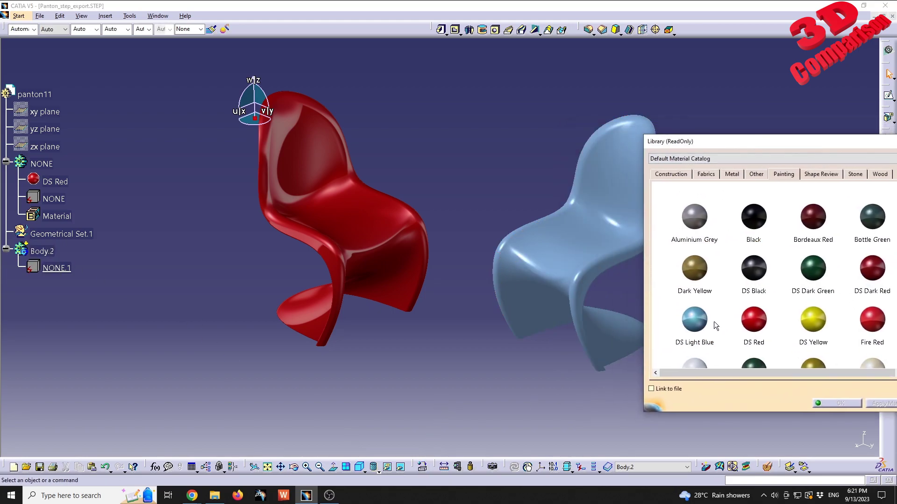
{"action": "left_click", "coordinate": [699, 320]}
{"action": "left_click", "coordinate": [586, 258]}
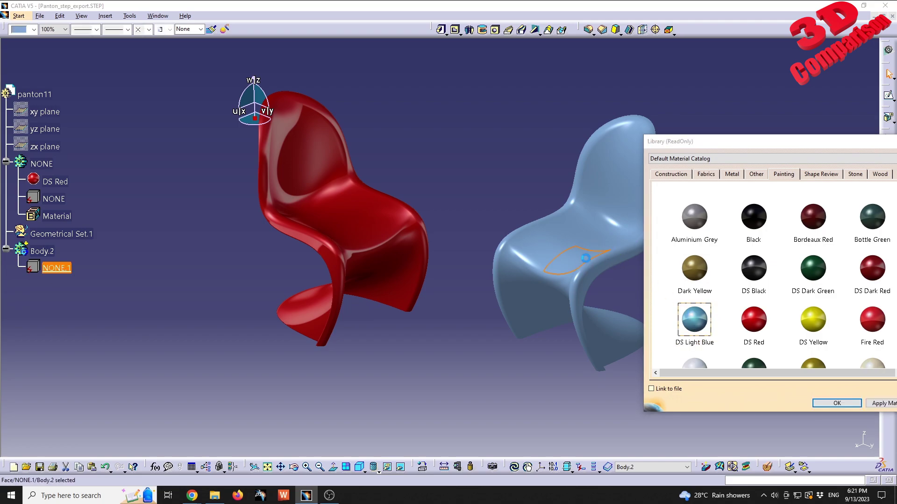
{"action": "left_click_drag", "start_coordinate": [752, 142], "coordinate": [677, 145]}
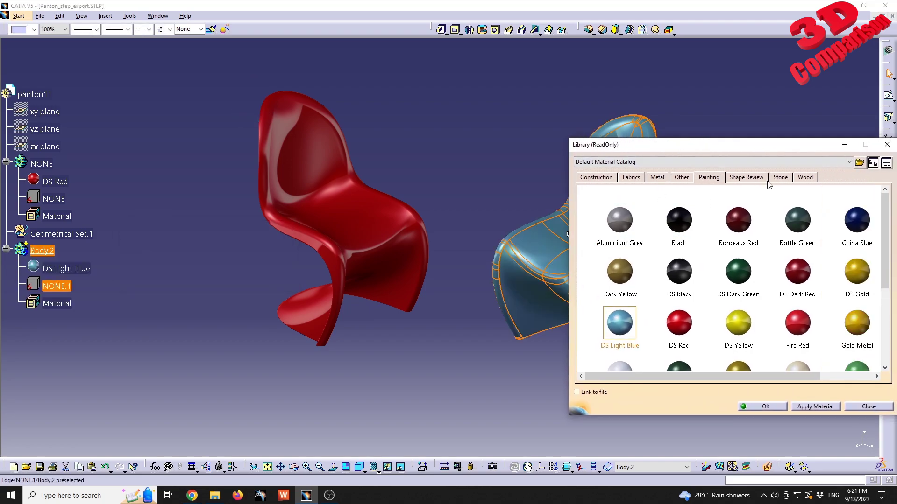
{"action": "left_click", "coordinate": [886, 144]}
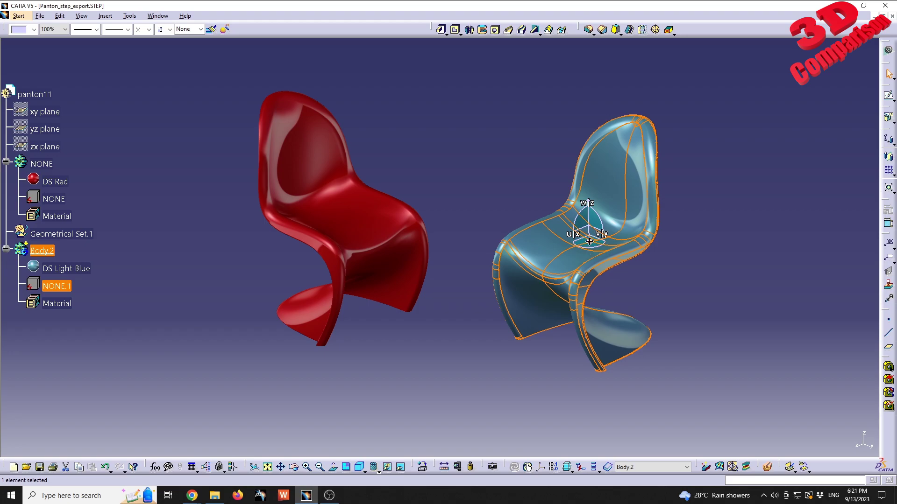
{"action": "left_click", "coordinate": [670, 296]}
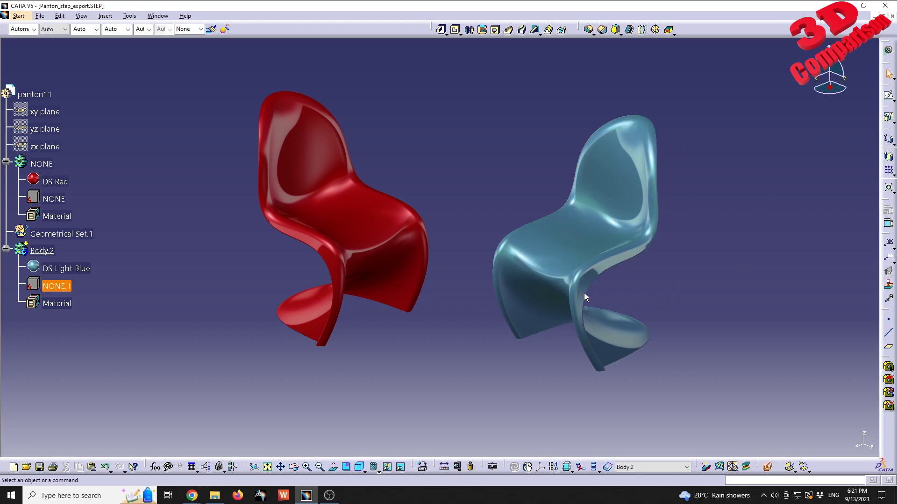
- Paste another chair copy as Body.3 and move it away from the other two
{"action": "left_click", "coordinate": [53, 256]}
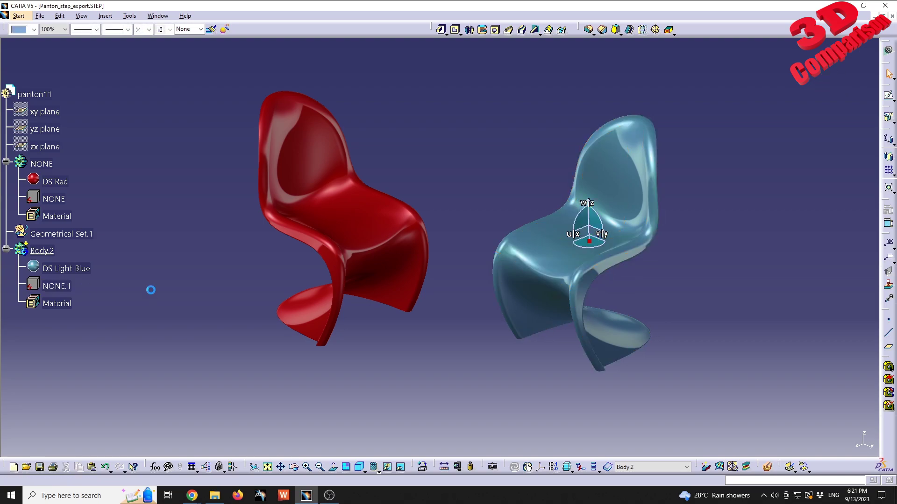
{"action": "key", "text": "ctrl+v"}
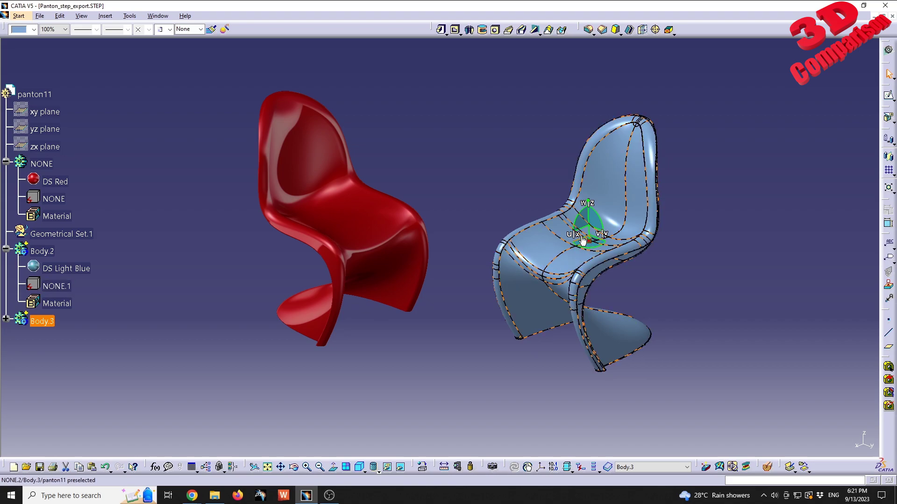
{"action": "left_click_drag", "start_coordinate": [579, 245], "coordinate": [793, 272]}
{"action": "middle_click_drag", "start_coordinate": [561, 297], "coordinate": [474, 274]}
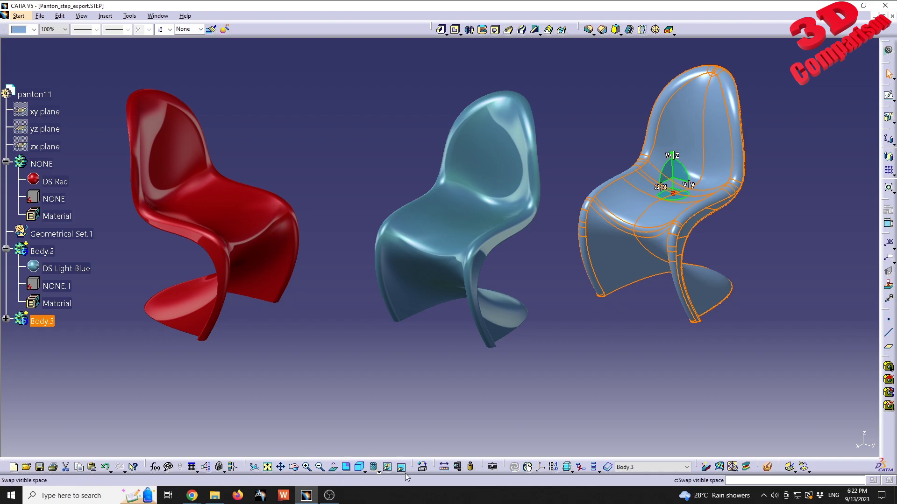
- Apply the DS Black material to the third chair and view it shaded with materials
{"action": "left_click", "coordinate": [423, 467]}
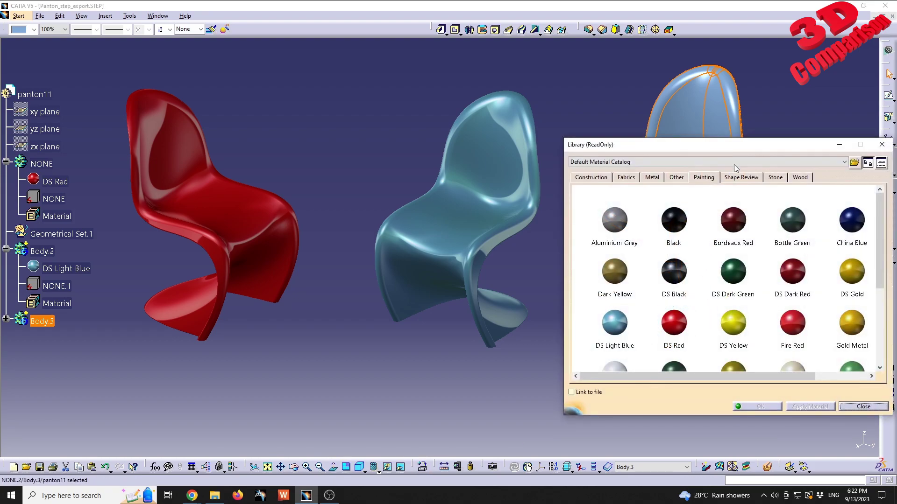
{"action": "left_click_drag", "start_coordinate": [733, 142], "coordinate": [332, 153]}
{"action": "left_click", "coordinate": [271, 280]}
{"action": "left_click", "coordinate": [408, 414]}
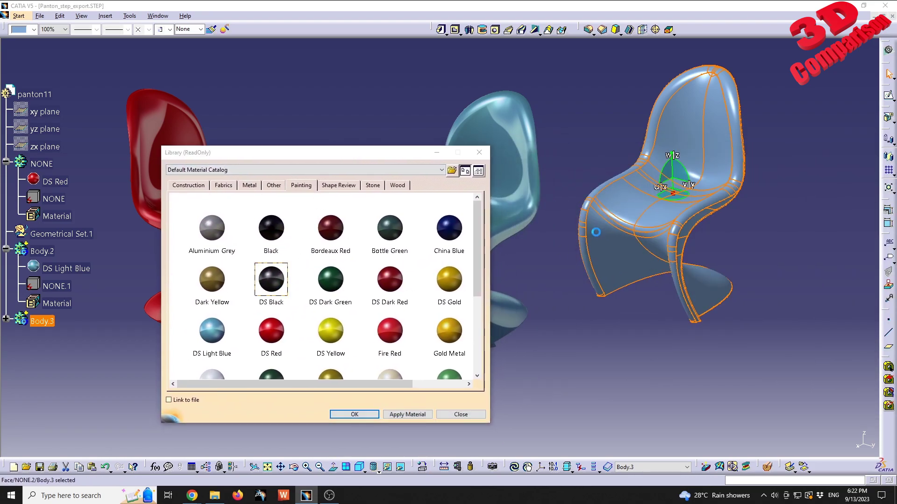
{"action": "left_click", "coordinate": [358, 415]}
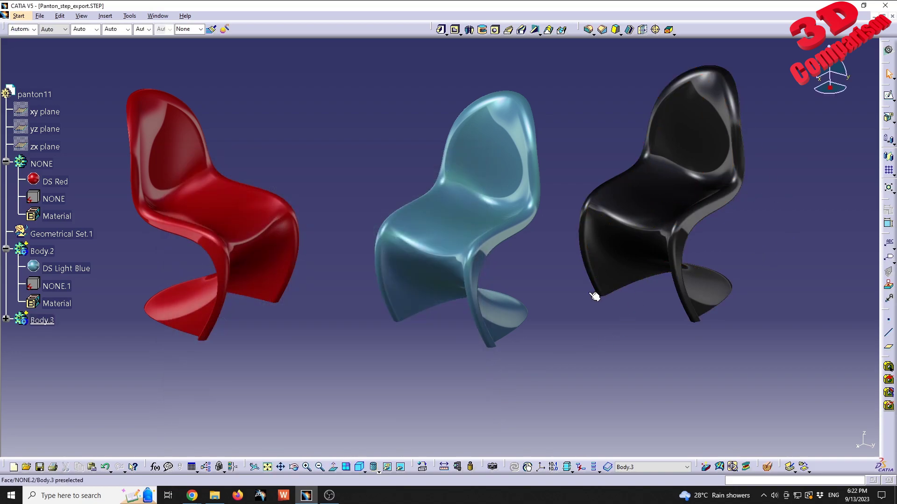
{"action": "middle_click_drag", "start_coordinate": [392, 326], "coordinate": [371, 326]}
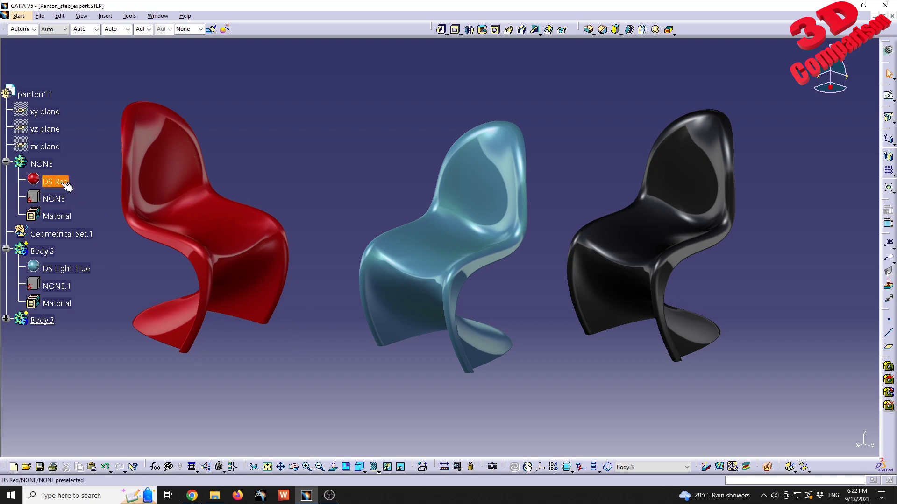
- Expand Body.3 and open the Properties dialog of its DS Black material
{"action": "left_click", "coordinate": [6, 319]}
{"action": "left_click", "coordinate": [56, 339]}
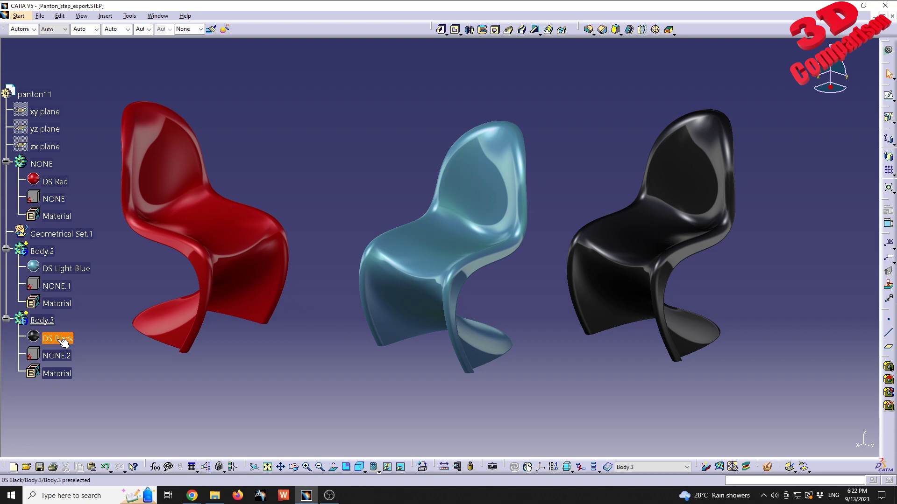
{"action": "right_click", "coordinate": [59, 343]}
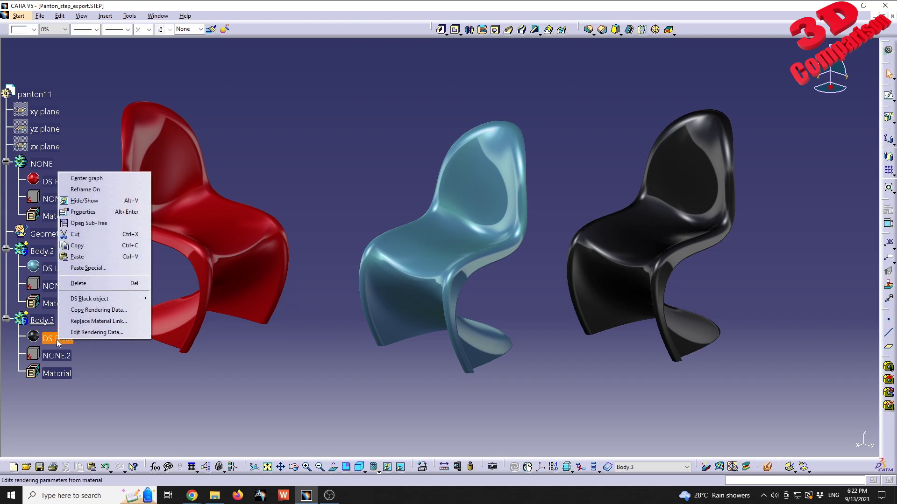
{"action": "left_click", "coordinate": [93, 212]}
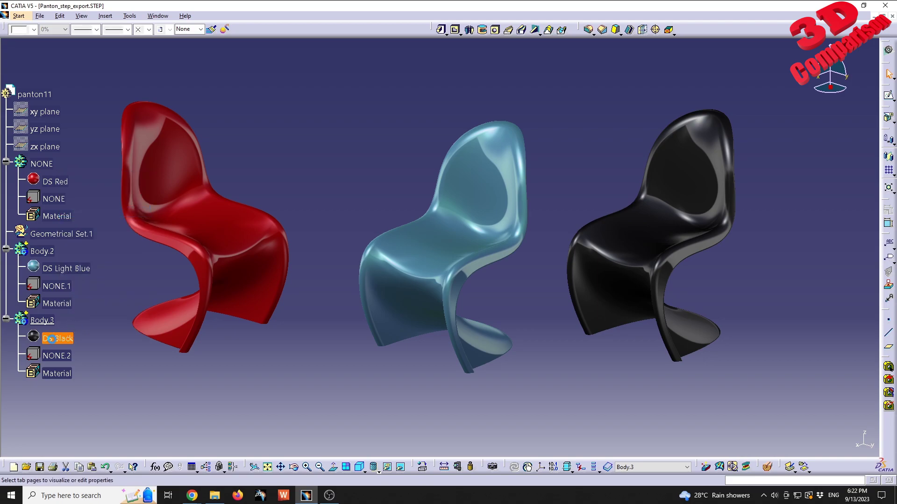
{"action": "left_click_drag", "start_coordinate": [156, 130], "coordinate": [775, 157]}
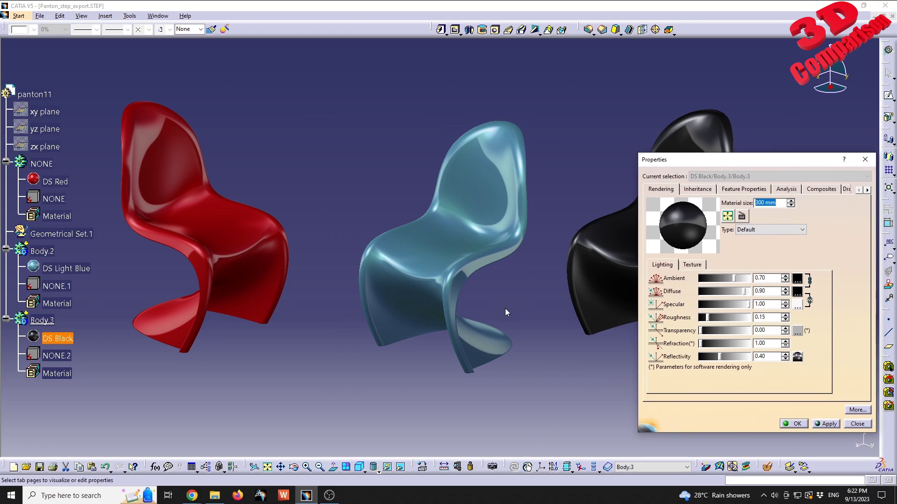
{"action": "left_click_drag", "start_coordinate": [776, 162], "coordinate": [719, 167]}
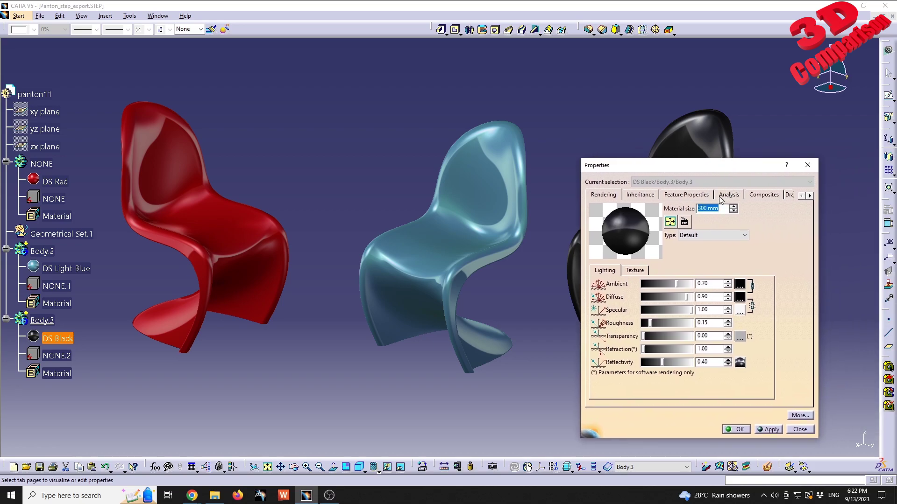
- Review DS Black's Analysis values, including 7860kg_m3 density, then apply and close
{"action": "left_click", "coordinate": [697, 195]}
{"action": "left_click", "coordinate": [727, 196]}
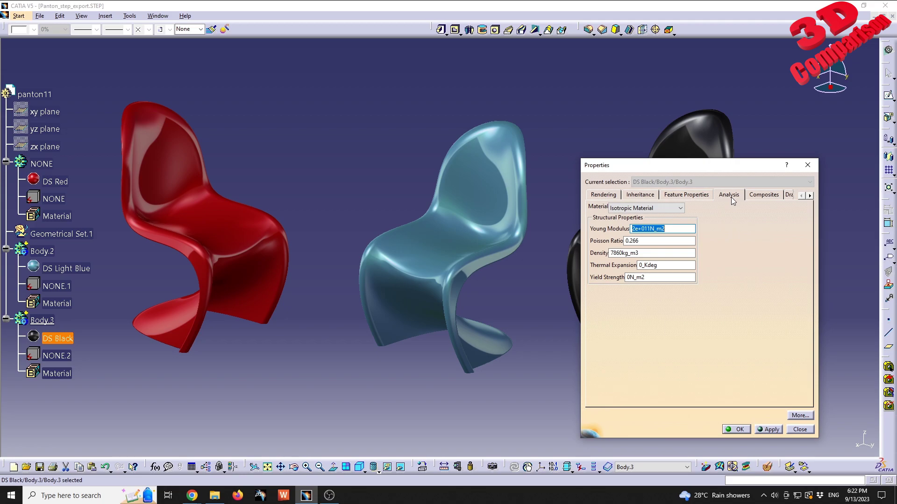
{"action": "key", "text": "Tab"}
{"action": "key", "text": "Tab"}
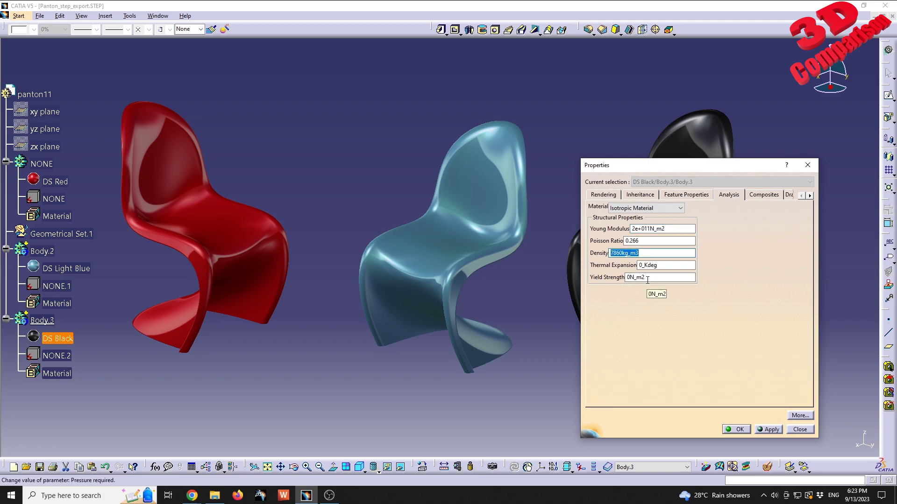
{"action": "left_click", "coordinate": [639, 252]}
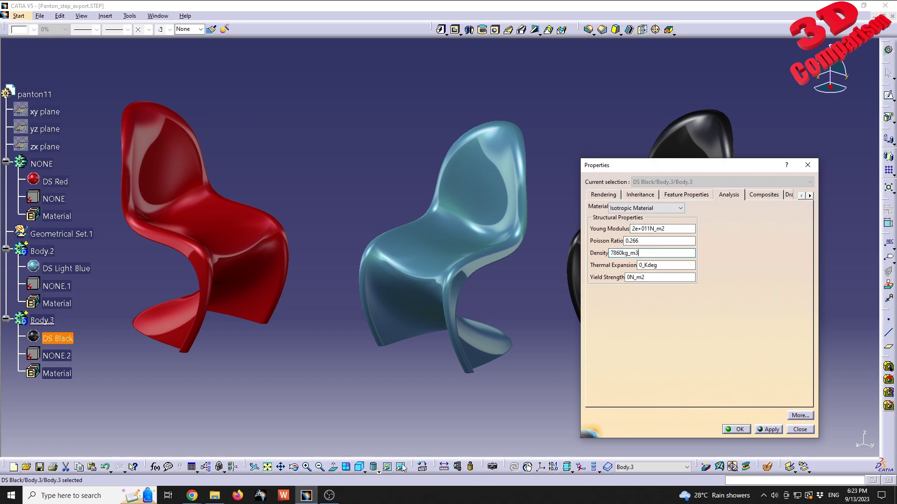
{"action": "left_click", "coordinate": [768, 430]}
{"action": "left_click", "coordinate": [732, 430]}
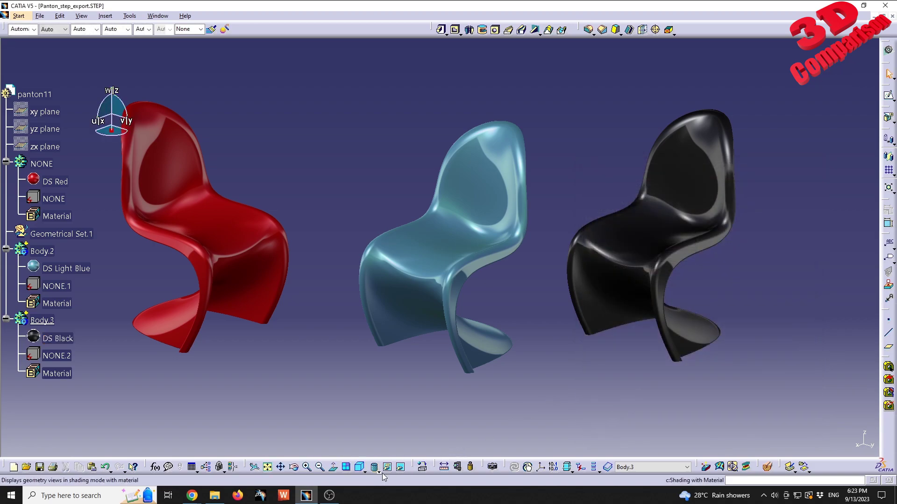
- Replace the third chair's DS Black with Plastic from the Other materials category
{"action": "left_click", "coordinate": [767, 467]}
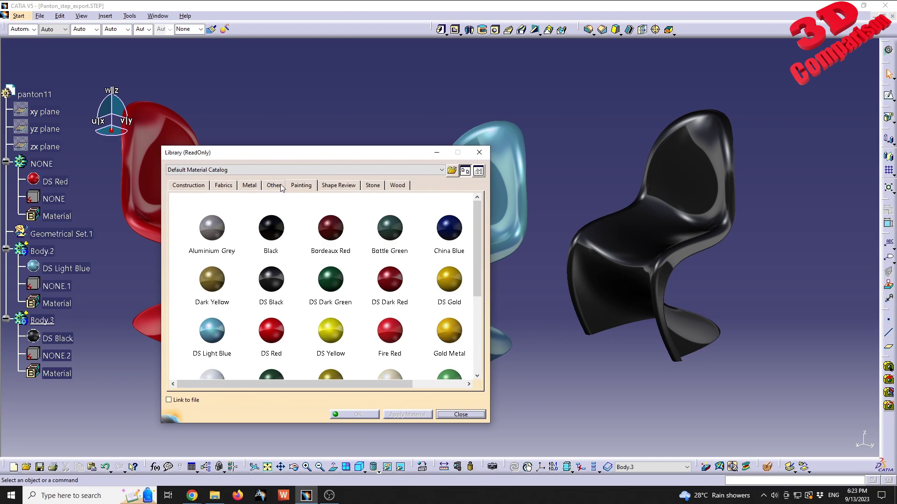
{"action": "left_click", "coordinate": [274, 186]}
{"action": "scroll", "coordinate": [328, 322], "scroll_direction": "down", "scroll_amount": 2}
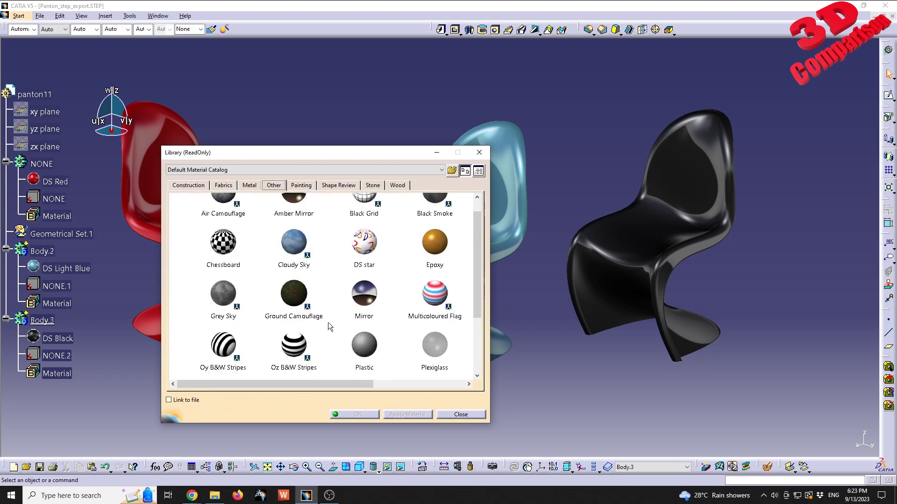
{"action": "left_click", "coordinate": [372, 315]}
{"action": "left_click_drag", "start_coordinate": [373, 316], "coordinate": [632, 265]}
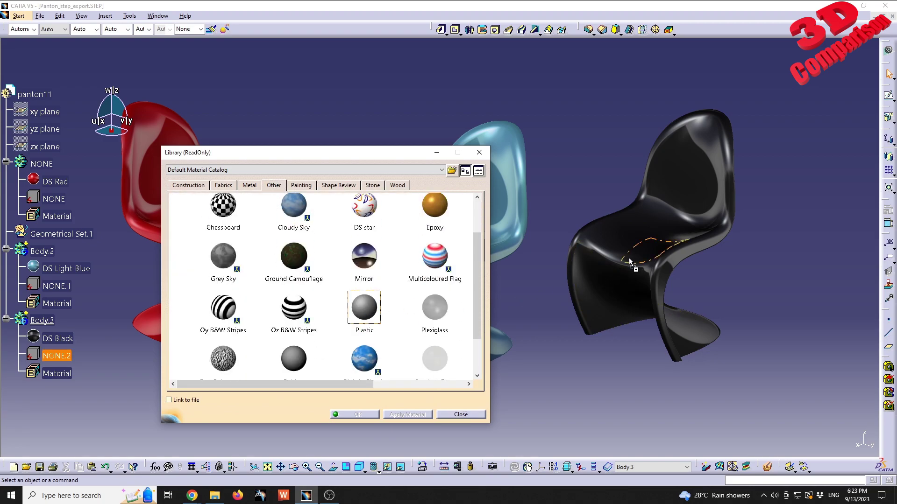
{"action": "left_click", "coordinate": [372, 415]}
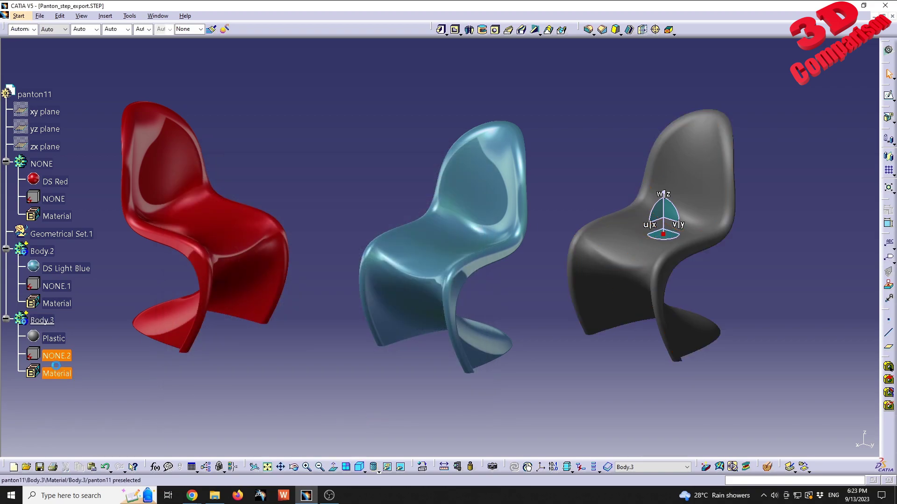
- Open Plastic's properties, check its 1200kg_m3 density, and view its rendering settings
{"action": "right_click", "coordinate": [55, 338]}
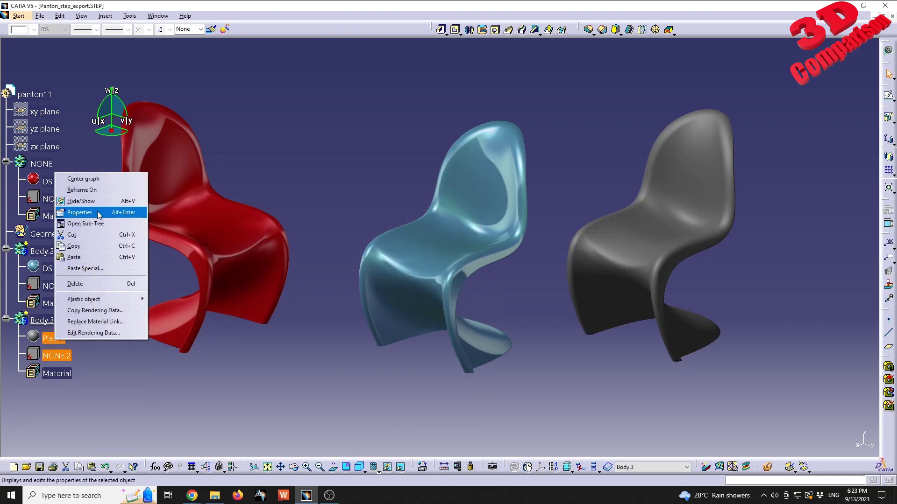
{"action": "left_click", "coordinate": [84, 212]}
{"action": "left_click_drag", "start_coordinate": [630, 253], "coordinate": [642, 252]}
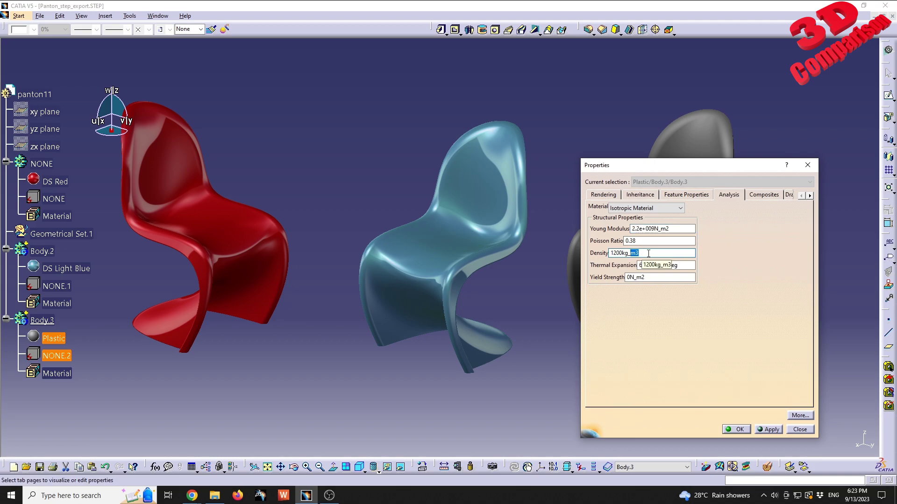
{"action": "left_click", "coordinate": [640, 253]}
{"action": "left_click", "coordinate": [704, 195]}
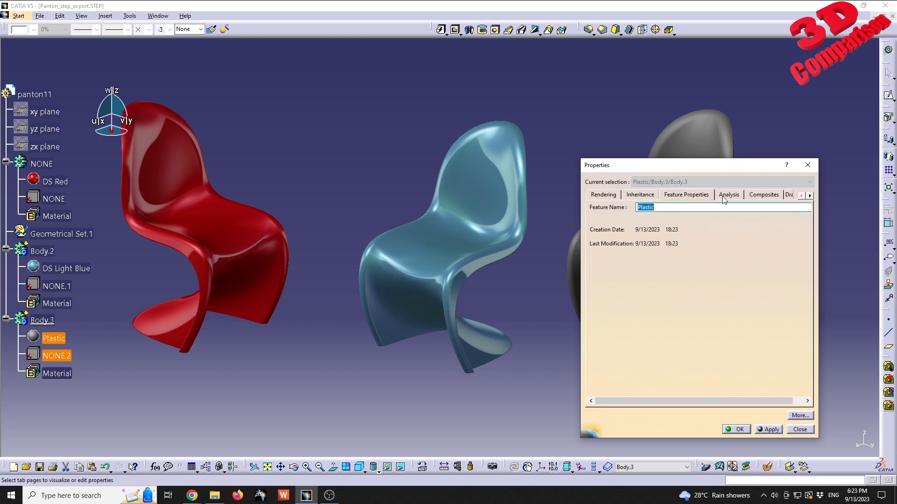
{"action": "left_click", "coordinate": [728, 195]}
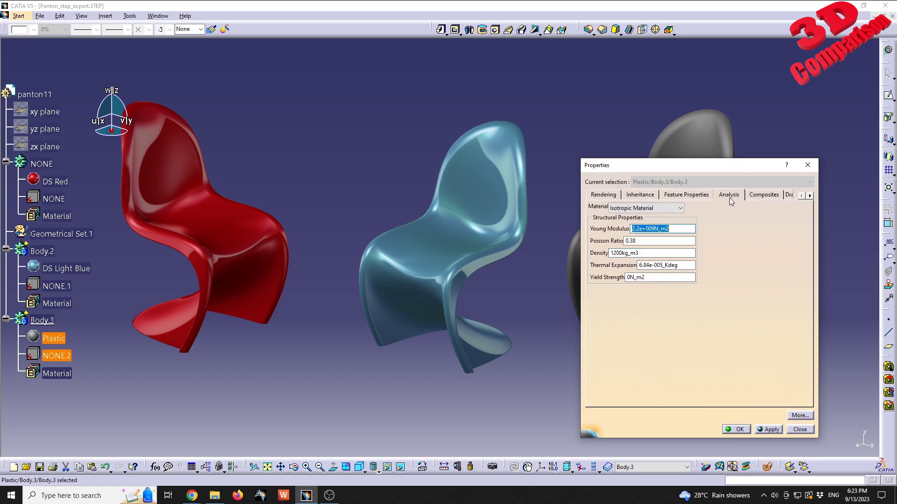
{"action": "left_click", "coordinate": [612, 195]}
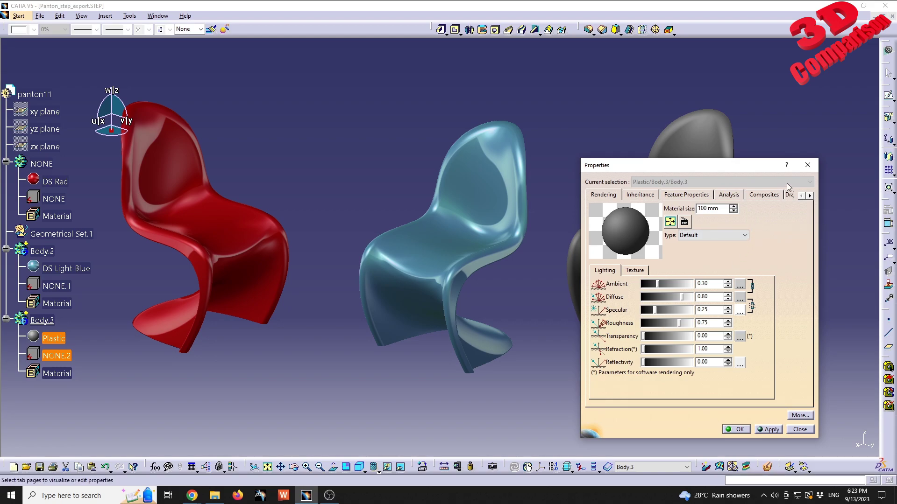
{"action": "left_click", "coordinate": [807, 165]}
{"action": "left_click", "coordinate": [336, 236]}
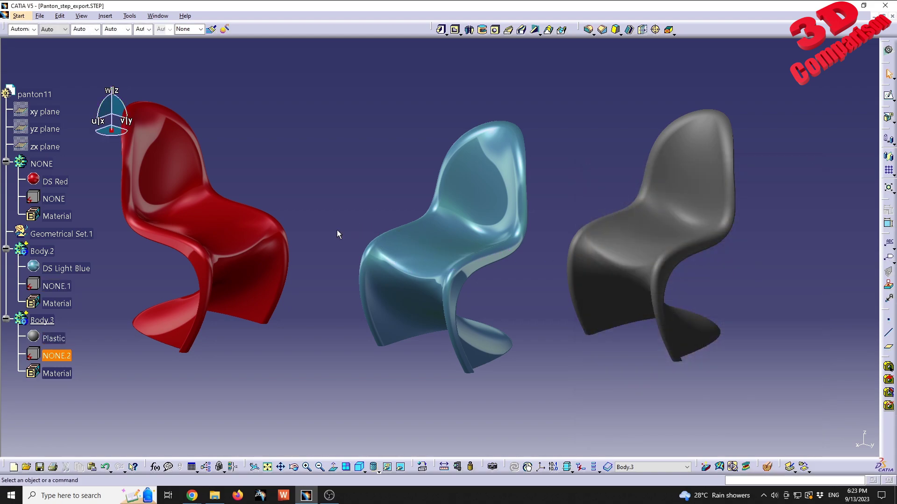
{"action": "middle_click_drag", "start_coordinate": [335, 236], "coordinate": [373, 230]}
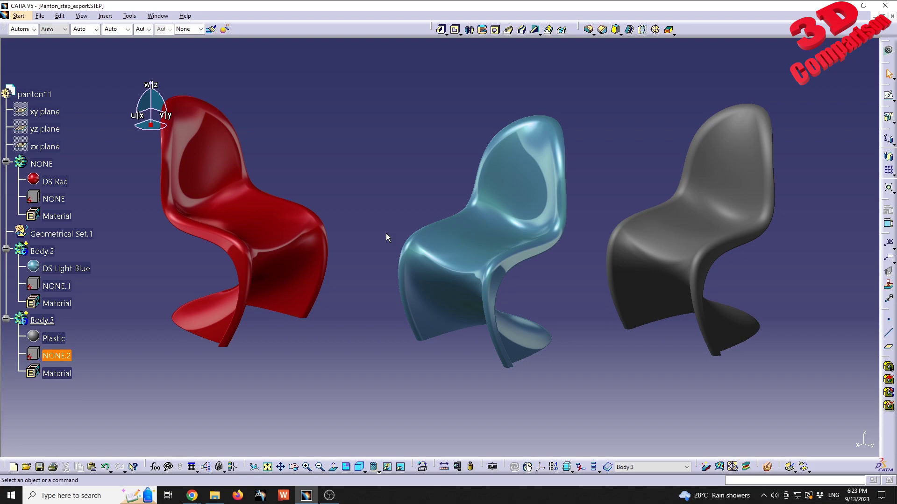
{"action": "left_click_drag", "start_coordinate": [417, 440], "coordinate": [72, 231]}
{"action": "left_click_drag", "start_coordinate": [433, 205], "coordinate": [836, 434]}
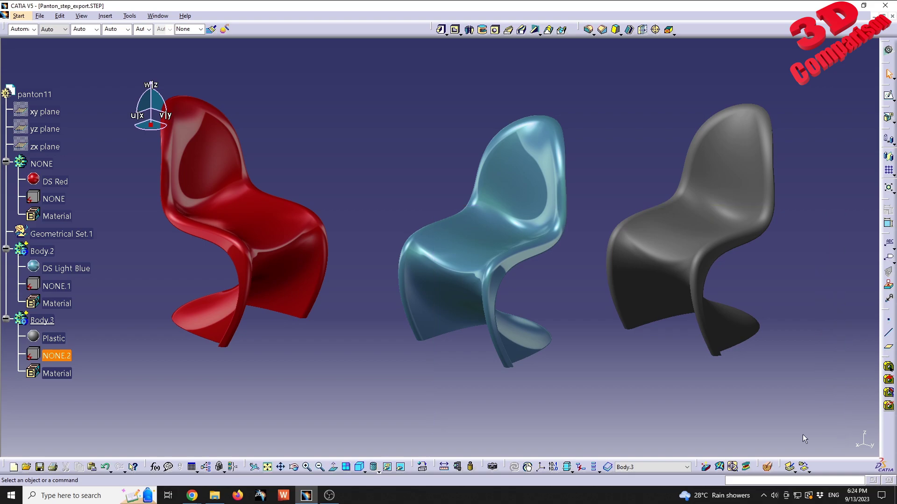